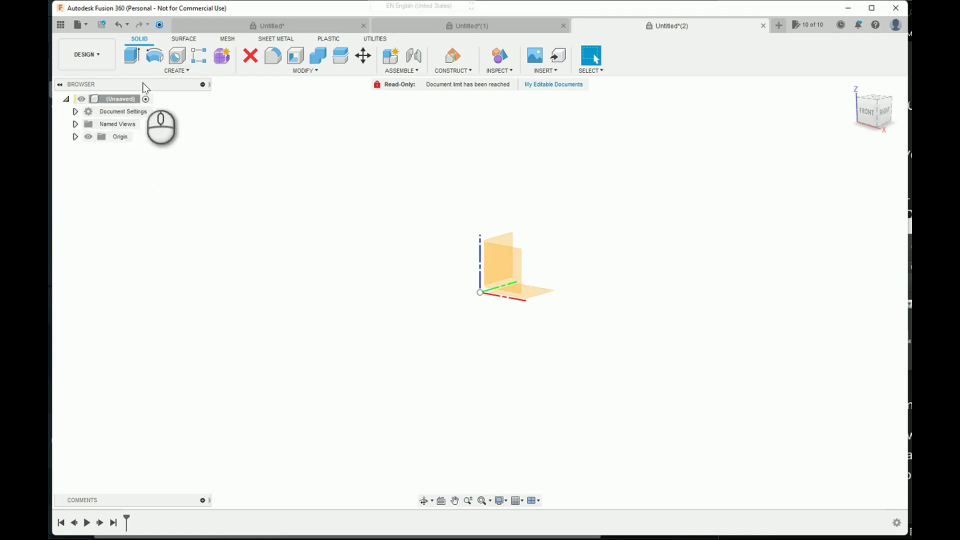
Create a new sketch on the horizontal XY ground plane.
click(175, 73)
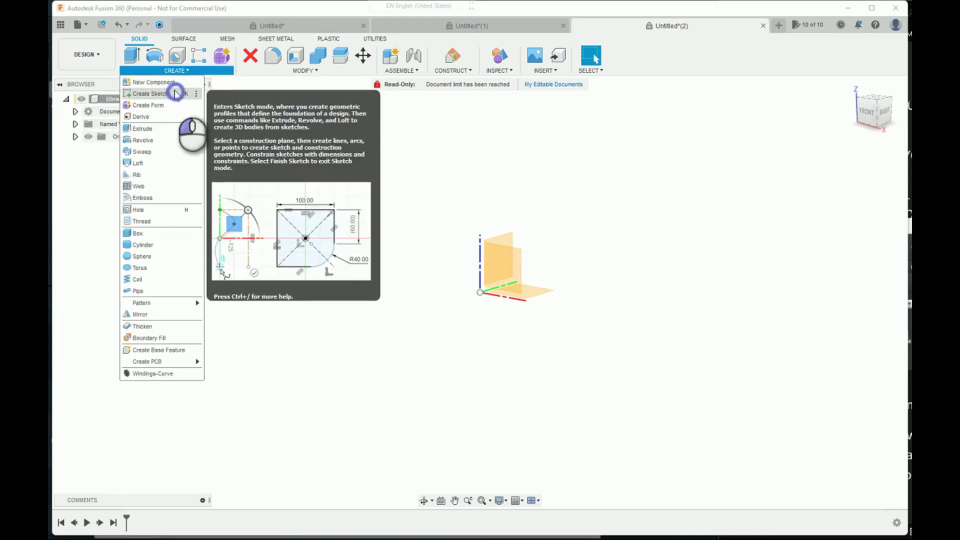
click(168, 92)
mouse_move(443, 215)
shift+middle_down()
mouse_move(515, 321)
mouse_move(549, 343)
mouse_move(546, 316)
mouse_move(583, 268)
mouse_move(640, 252)
mouse_move(601, 256)
shift+middle_up()
click(501, 309)
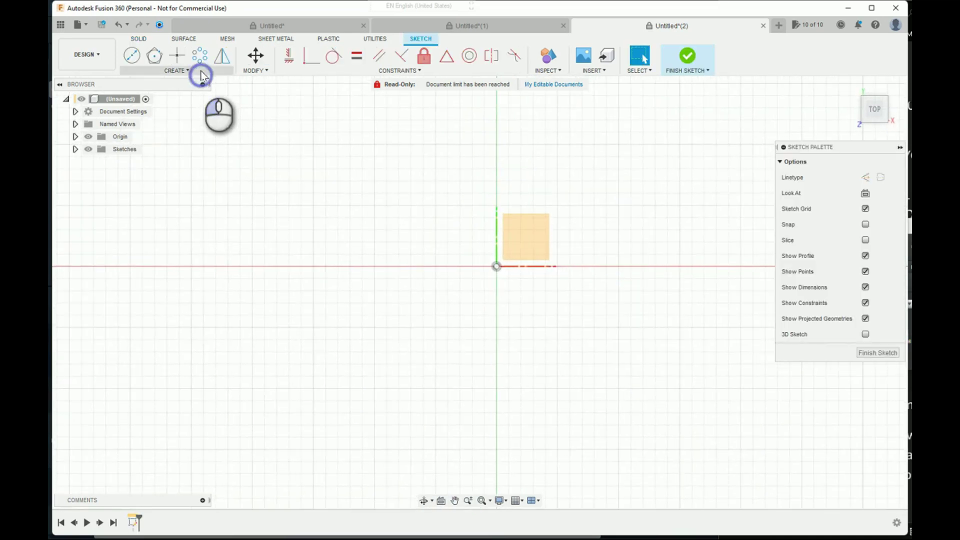
Draw a 3-sided circumscribed polygon centred on the origin and finish the sketch.
click(186, 72)
mouse_move(142, 128)
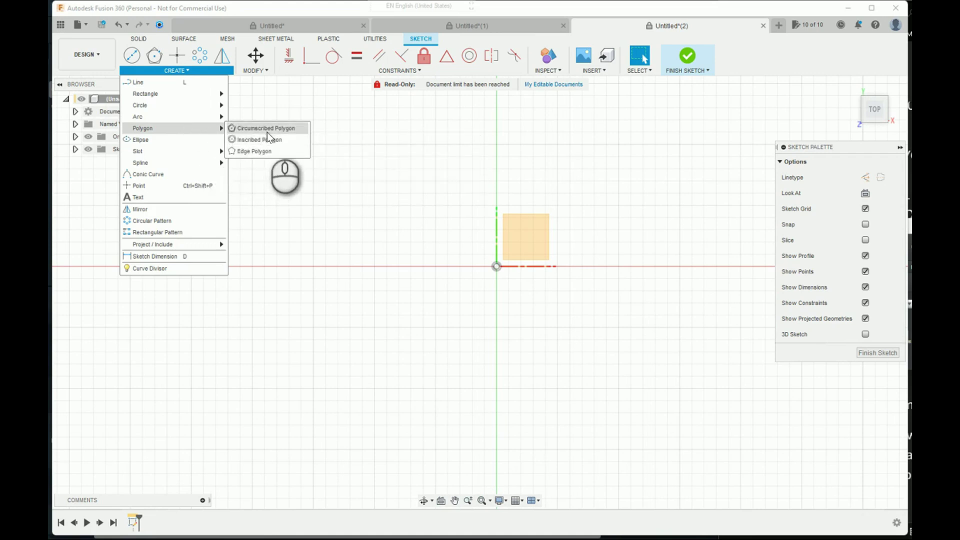
click(267, 130)
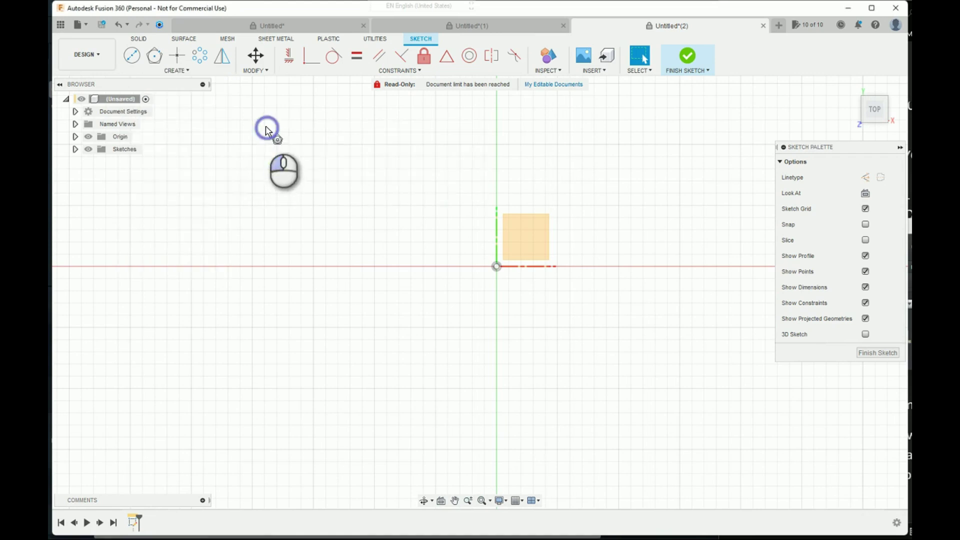
click(504, 271)
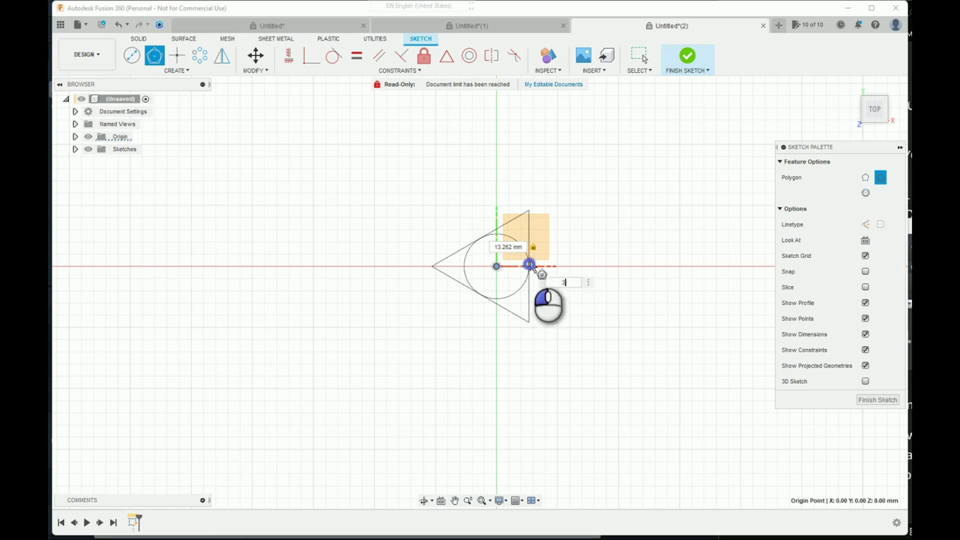
click(530, 266)
scroll(544, 264, up, 1)
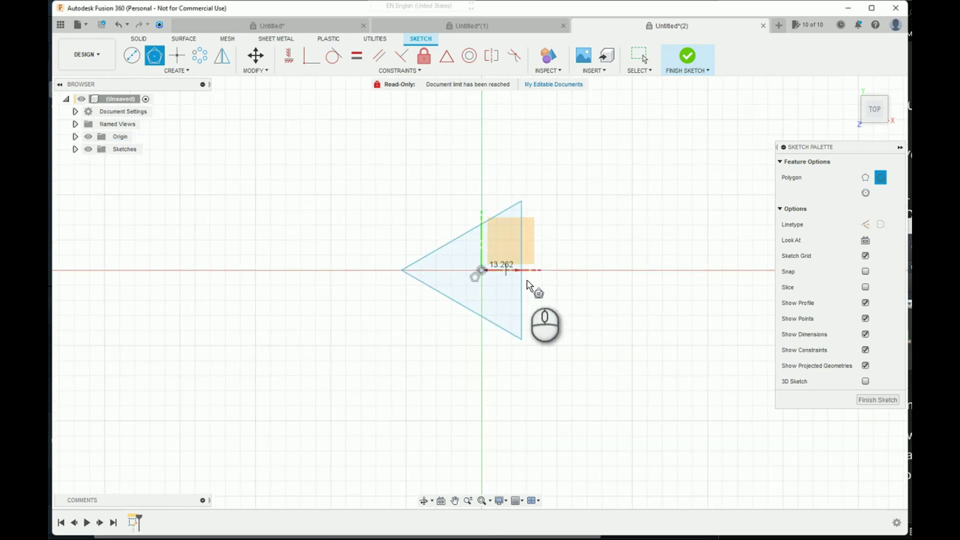
shift+middle_drag(535, 279, 599, 282)
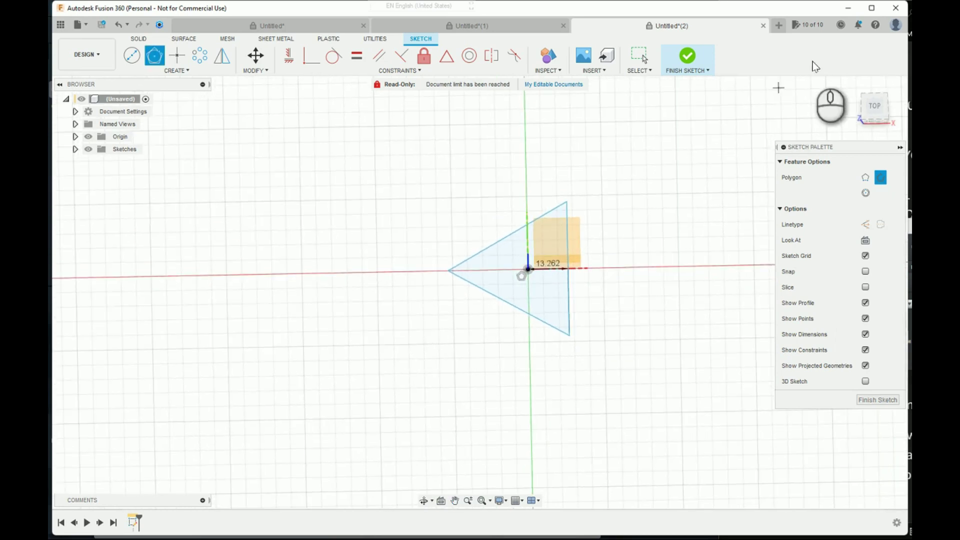
click(687, 56)
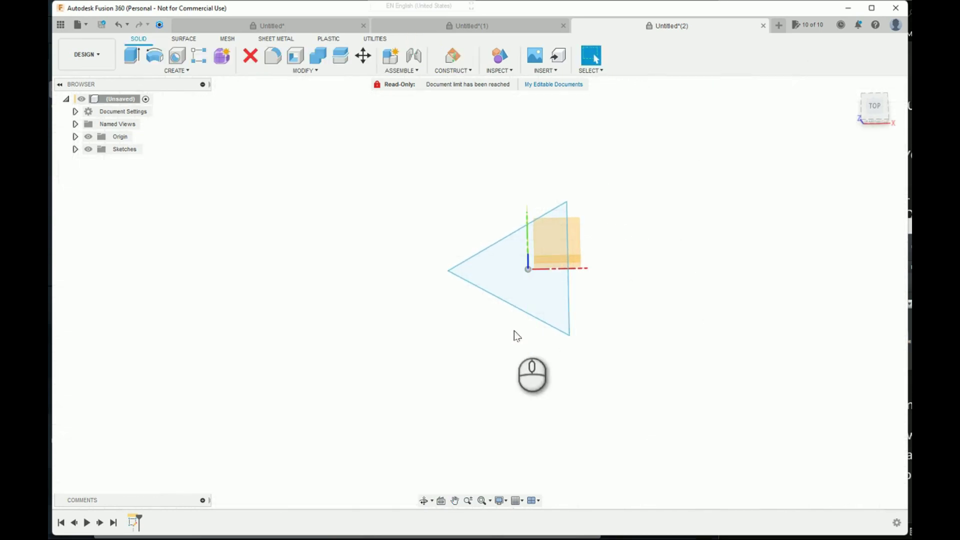
Extrude the triangle upward with a -asin(1/3) taper angle as a new pyramid body.
key(e)
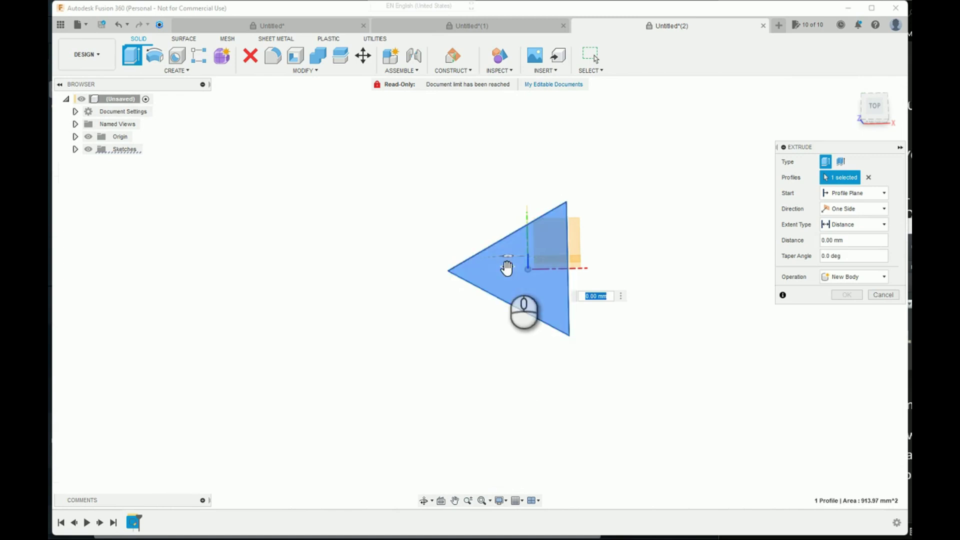
drag(508, 263, 508, 225)
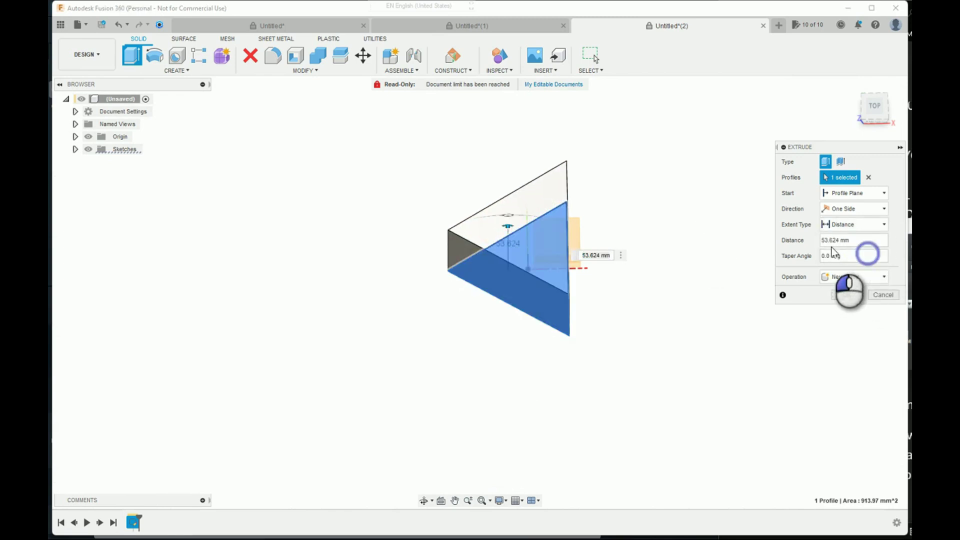
drag(851, 259, 811, 257)
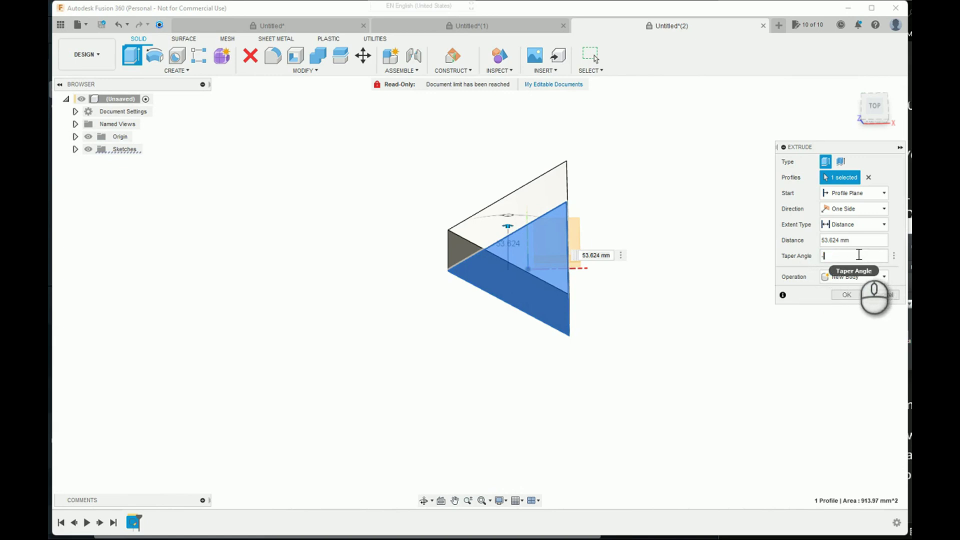
text(-sin(1)
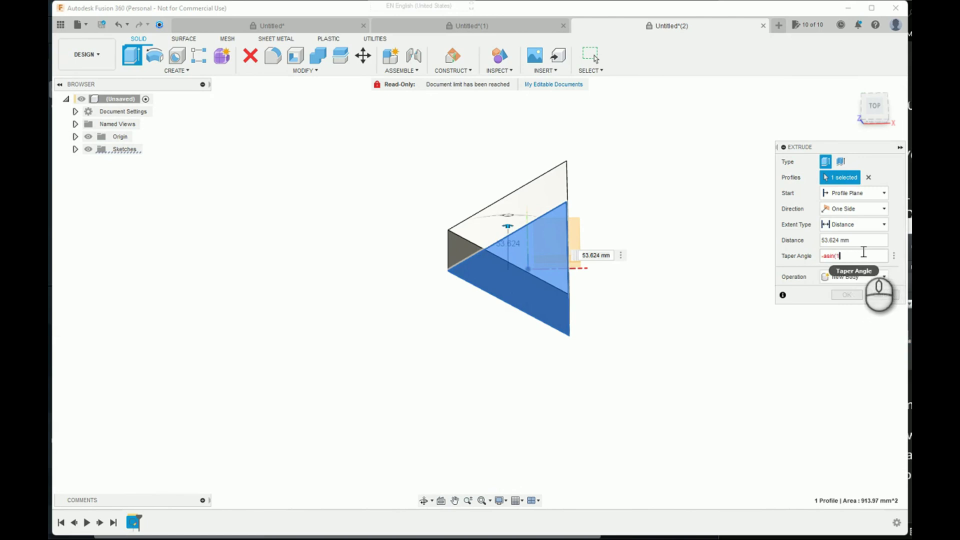
text())
key(Return)
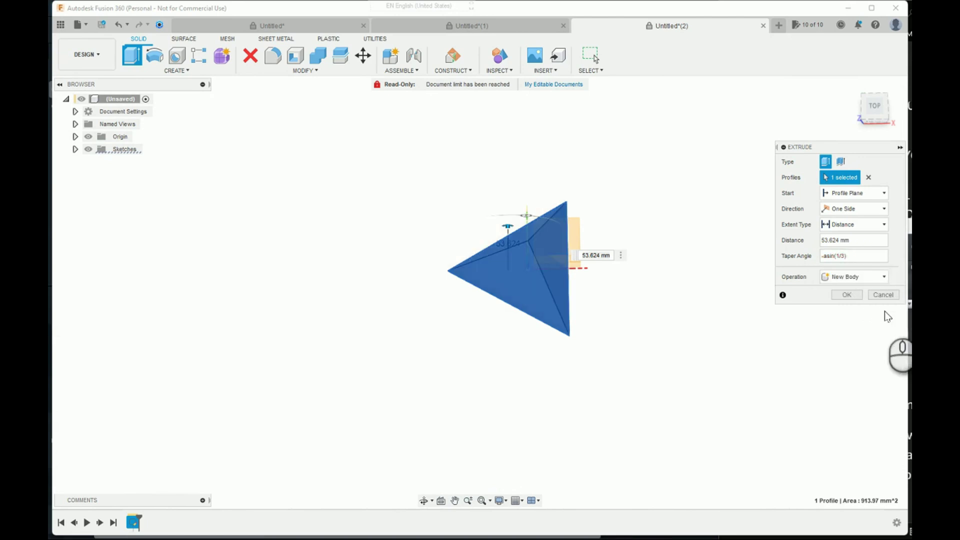
mouse_move(637, 258)
shift+middle_down()
mouse_move(610, 221)
mouse_move(517, 188)
shift+middle_up()
drag(517, 187, 512, 200)
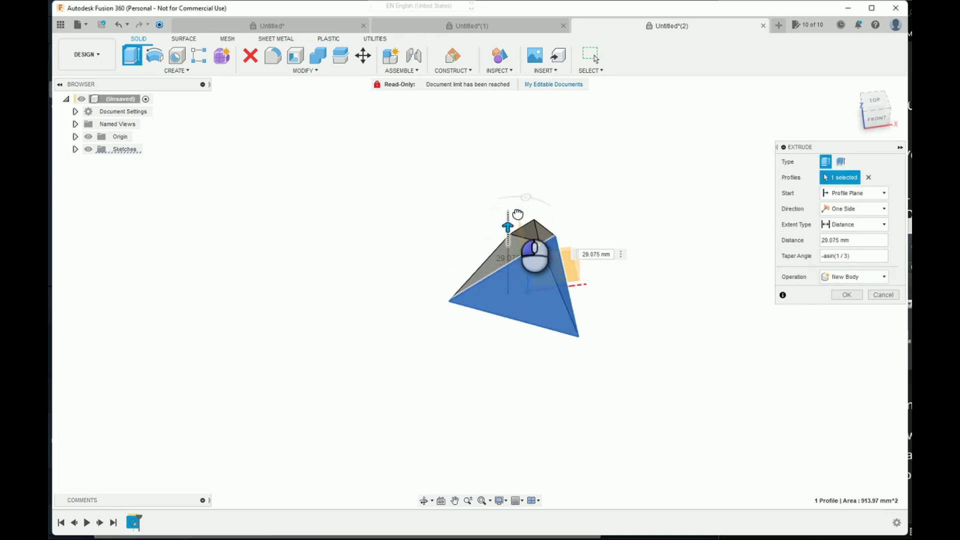
click(846, 295)
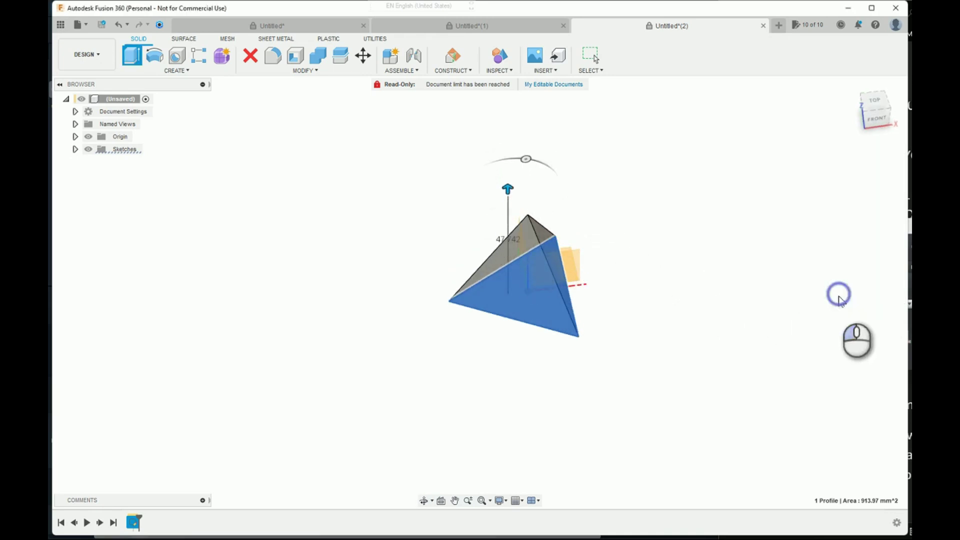
mouse_move(622, 263)
shift+middle_down()
mouse_move(595, 218)
mouse_move(613, 228)
shift+middle_up()
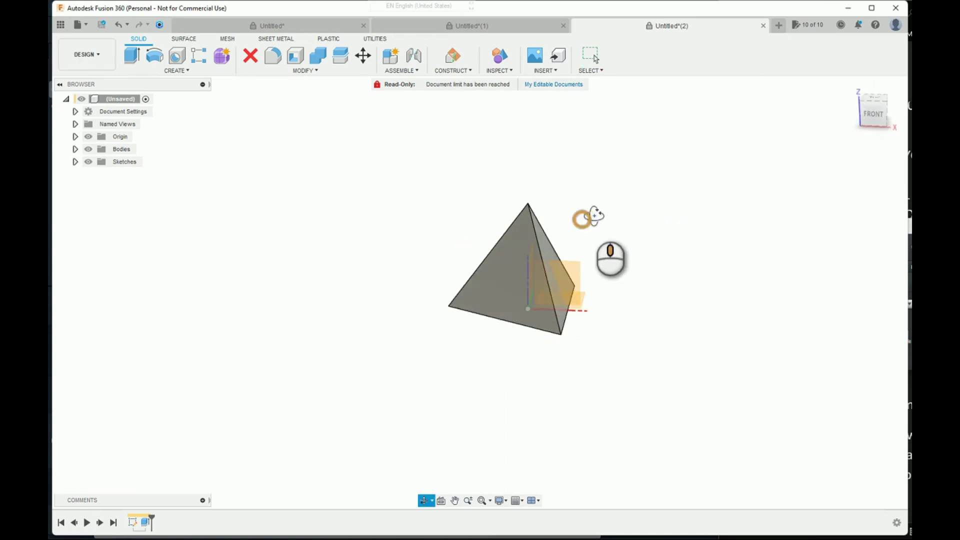
Orbit to an angled view of the pyramid and start the Move command with M.
mouse_move(613, 228)
shift+middle_down()
mouse_move(642, 229)
mouse_move(670, 193)
shift+middle_up()
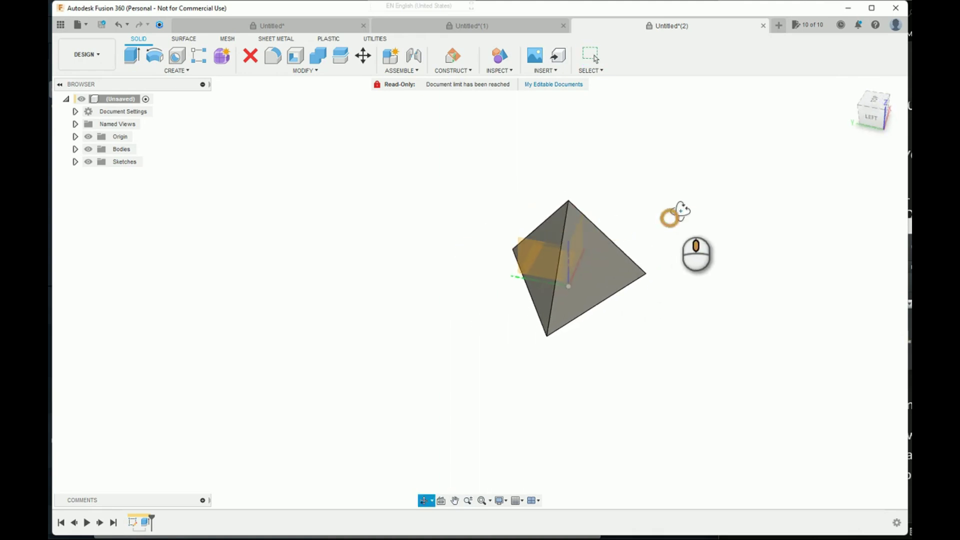
shift+middle_drag(670, 194, 686, 198)
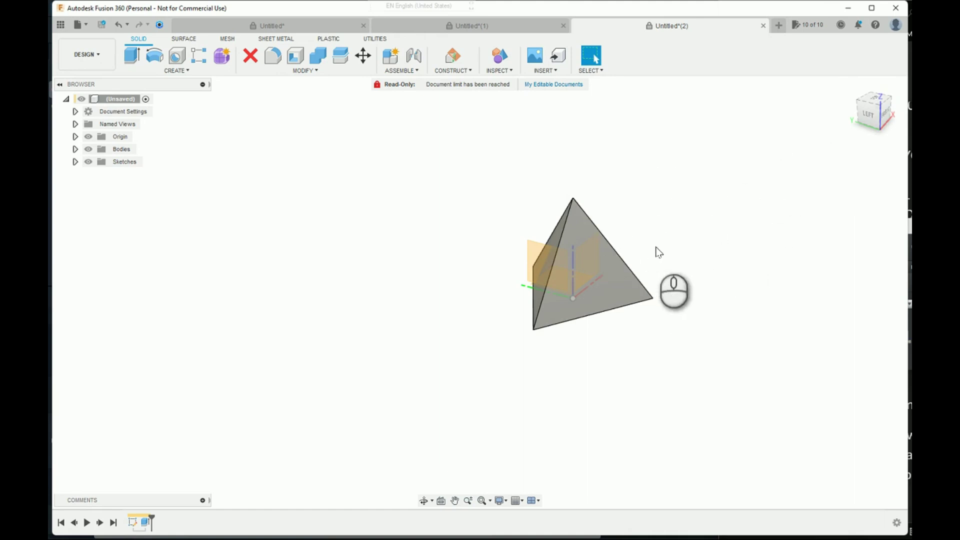
key(m)
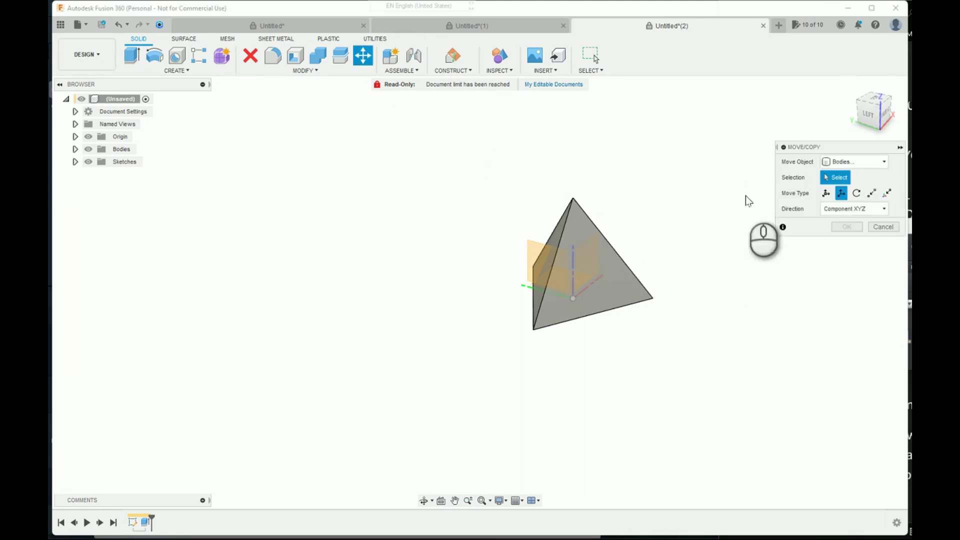
Select the pyramid body, set the move type to Rotate, and pick a horizontal axis.
drag(633, 220, 580, 264)
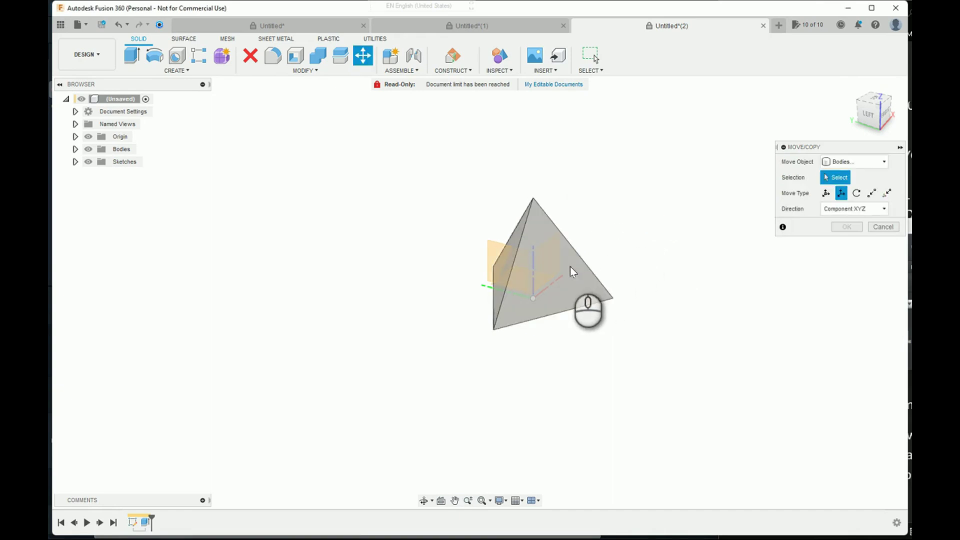
click(570, 267)
shift+middle_drag(640, 233, 639, 216)
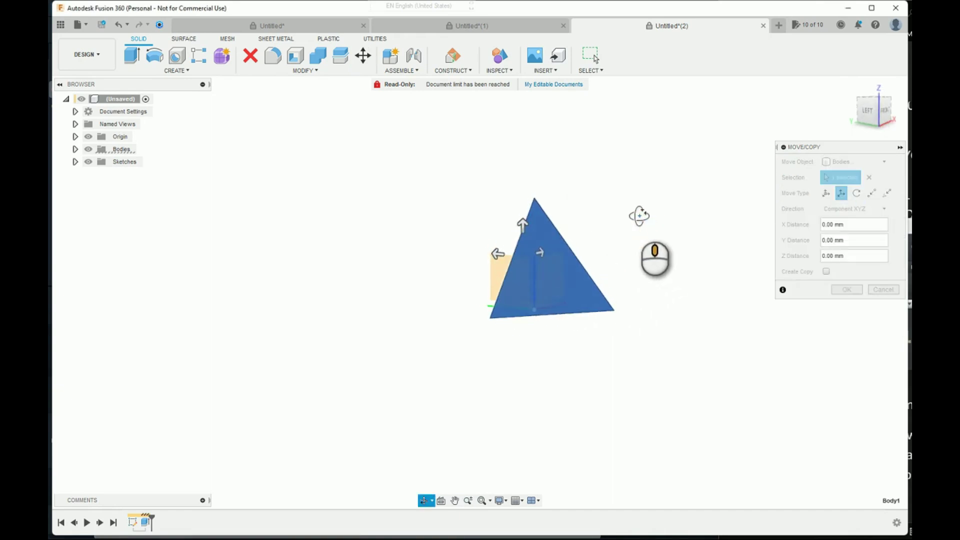
click(856, 193)
mouse_move(634, 224)
shift+middle_down()
mouse_move(703, 250)
mouse_move(668, 251)
shift+middle_up()
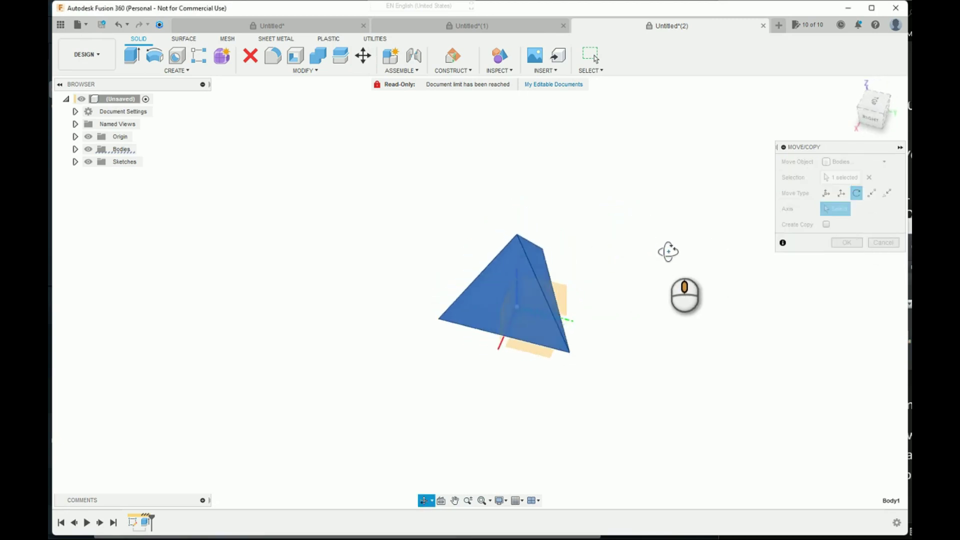
shift+middle_drag(668, 251, 686, 258)
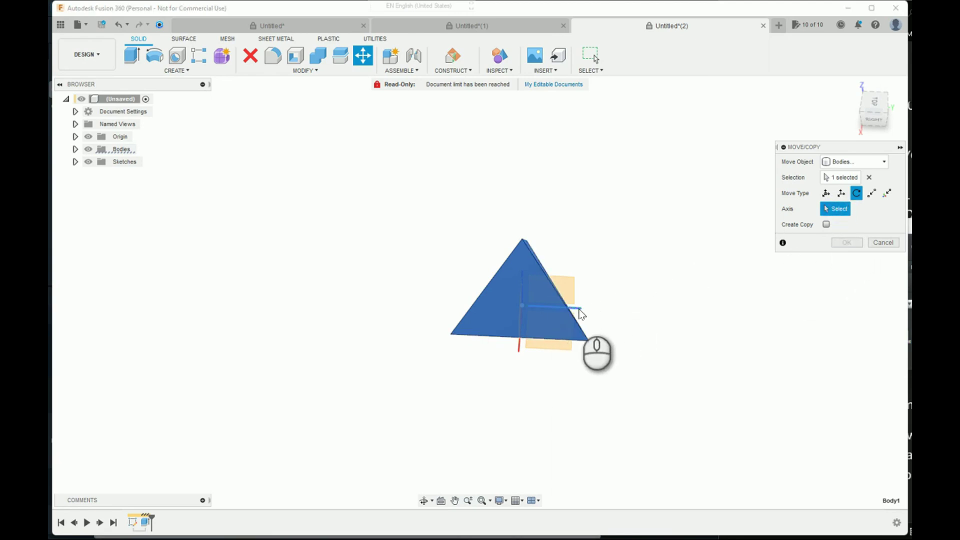
shift+middle_drag(579, 314, 574, 315)
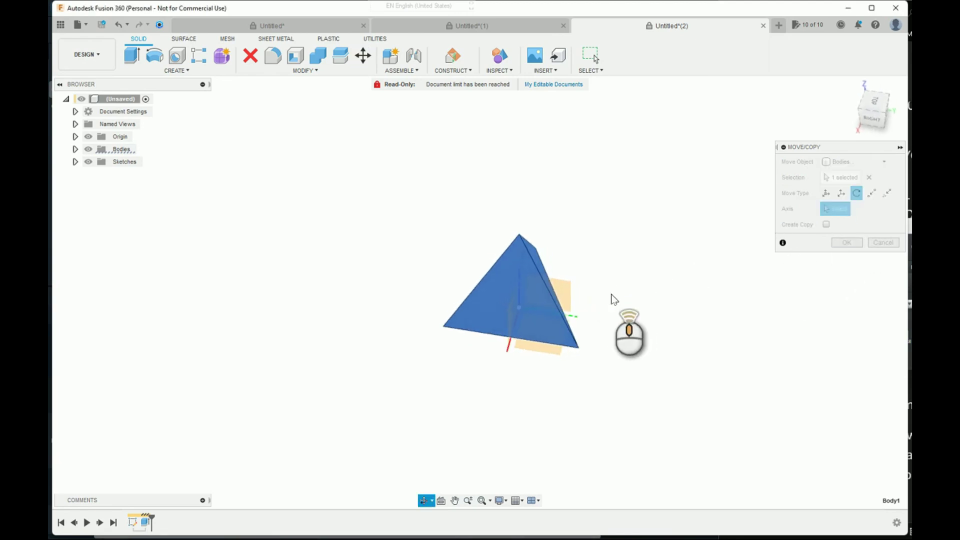
click(574, 313)
Rotate a copy of the pyramid 180 degrees about that axis, keeping the original.
shift+middle_drag(634, 283, 654, 272)
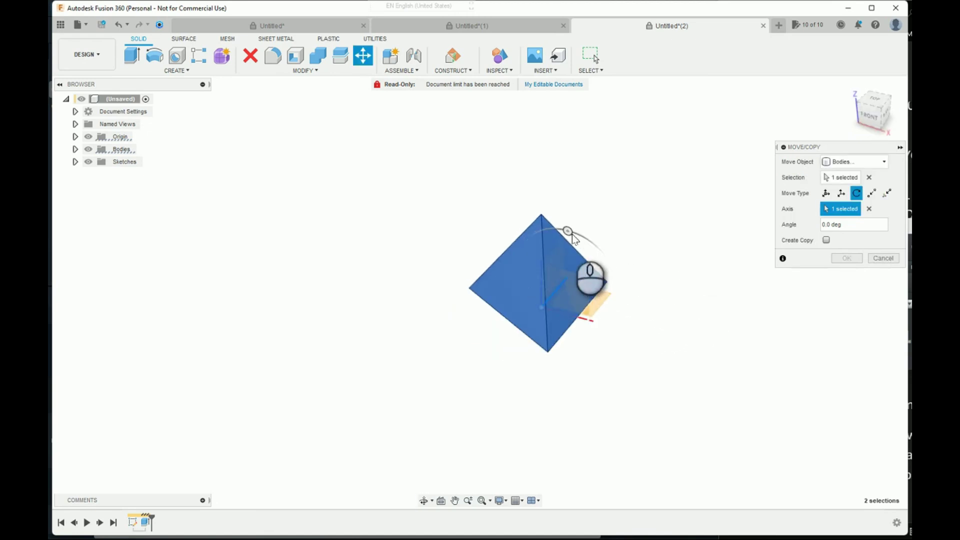
drag(571, 233, 606, 255)
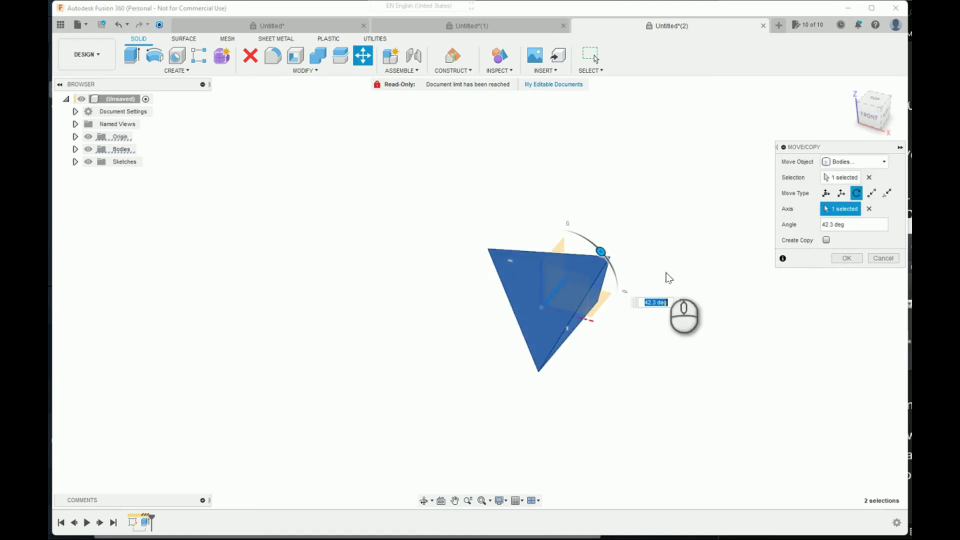
key(Return)
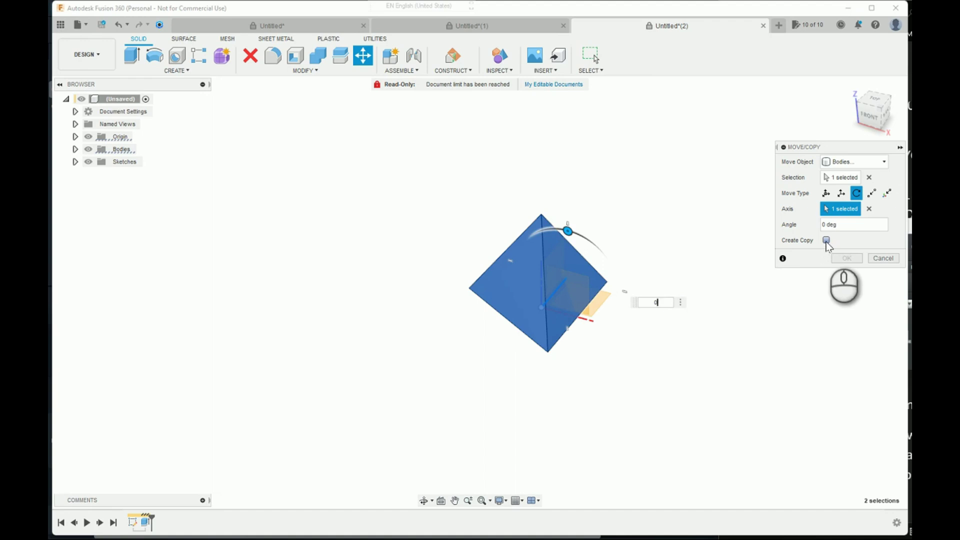
click(826, 240)
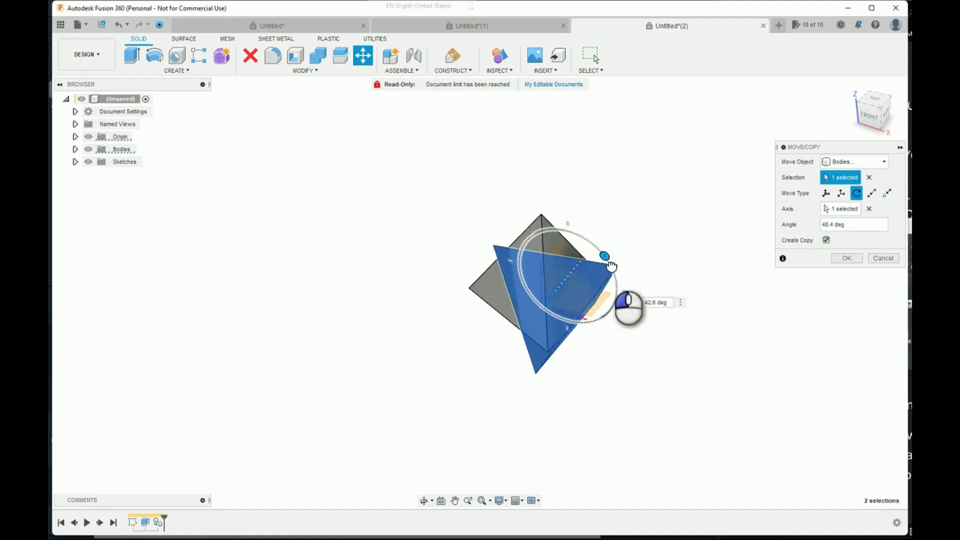
drag(570, 231, 638, 308)
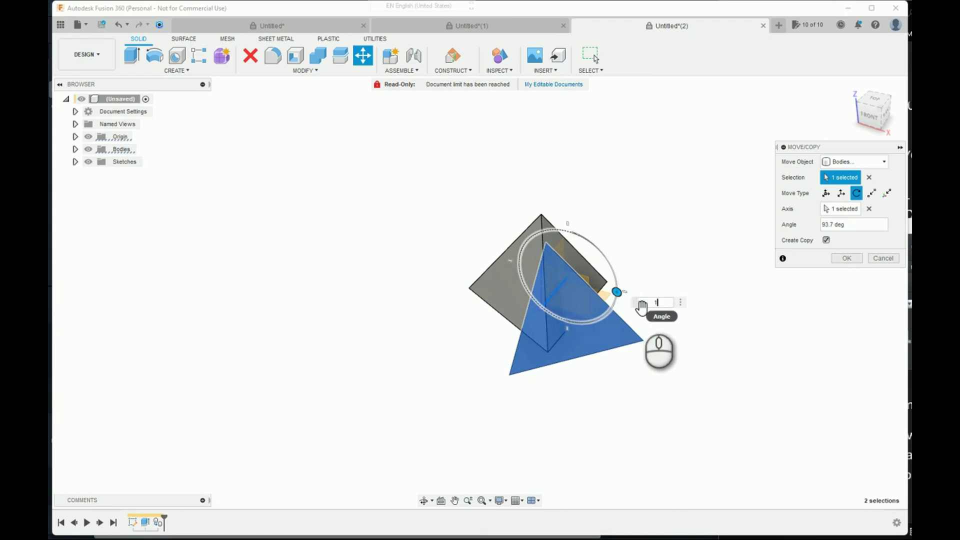
text(80)
mouse_move(676, 300)
shift+middle_down()
mouse_move(759, 233)
mouse_move(781, 265)
shift+middle_up()
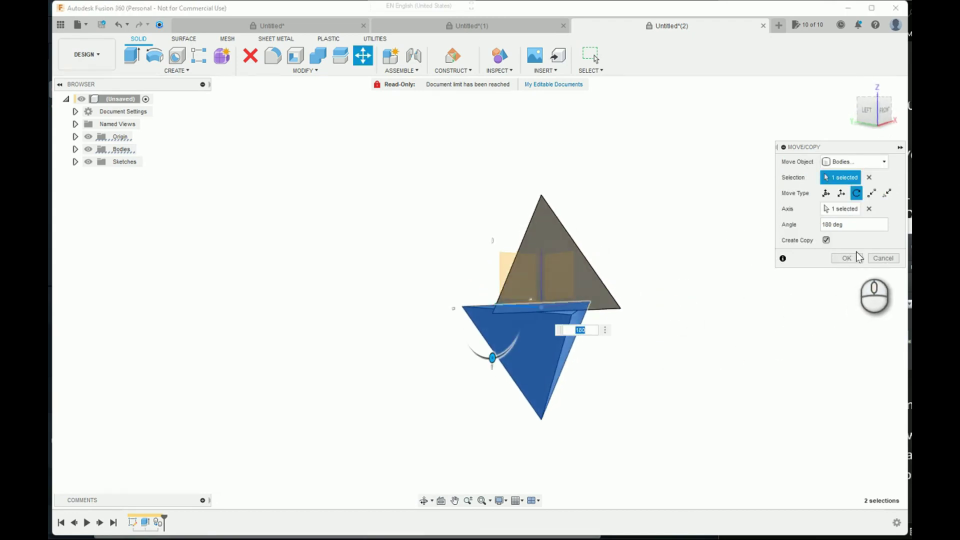
click(847, 258)
Move the copy point to point, from its bottom tip to the original pyramid's apex.
click(872, 196)
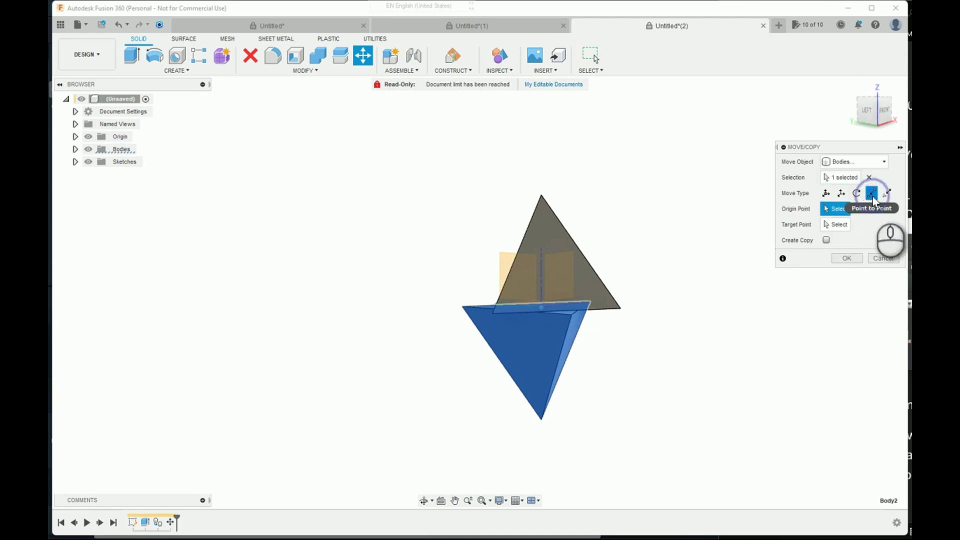
click(542, 420)
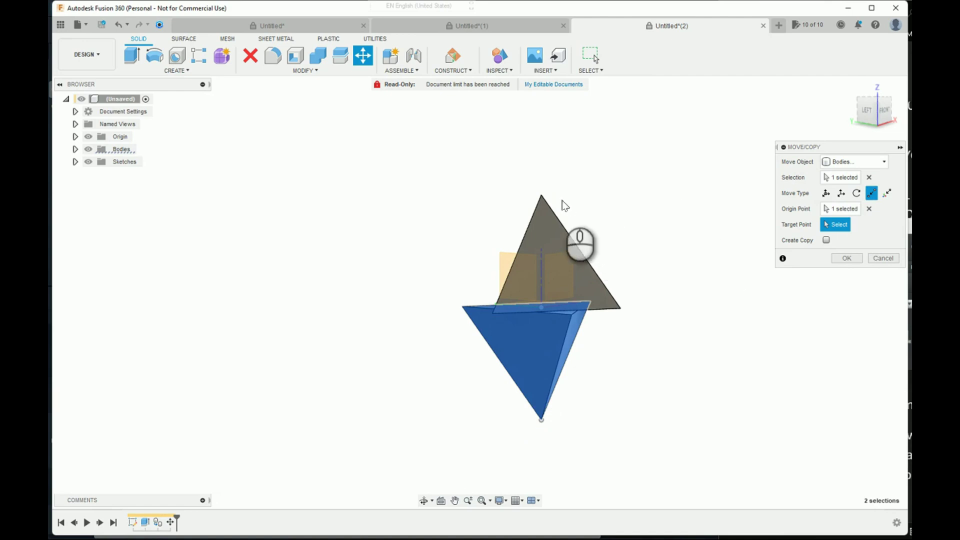
click(541, 197)
mouse_move(635, 204)
shift+middle_down()
mouse_move(668, 238)
mouse_move(701, 247)
shift+middle_up()
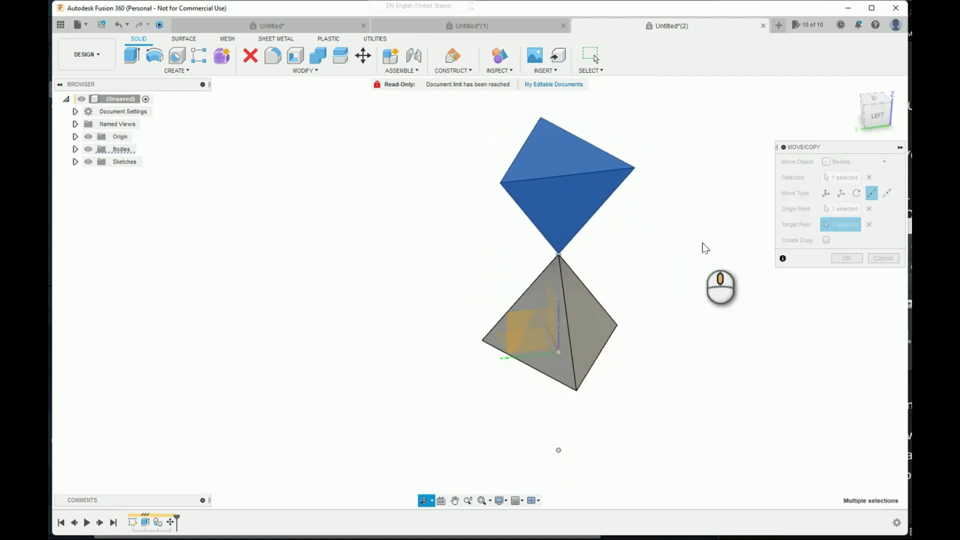
Confirm the tip-to-tip move and start a sketch on the YZ plane from a side view.
click(844, 259)
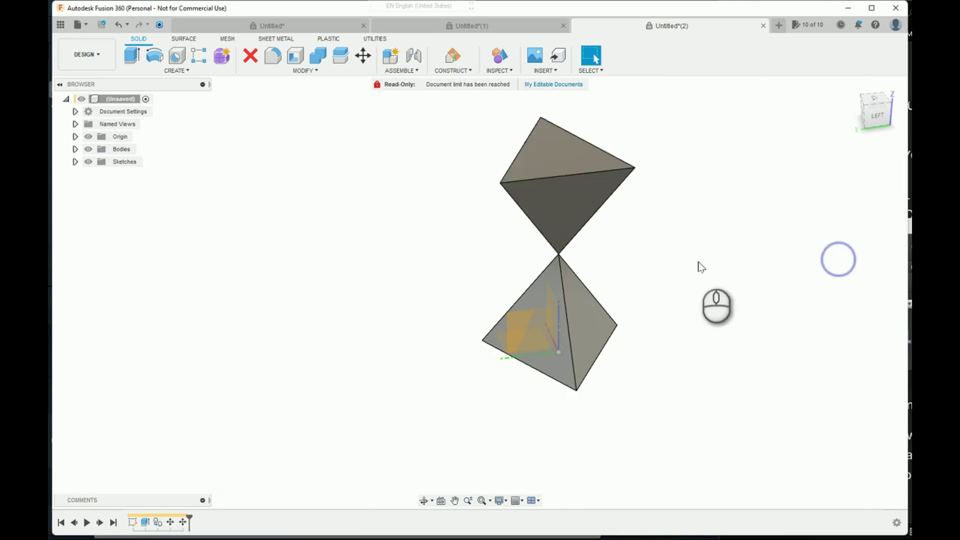
mouse_move(696, 266)
shift+middle_down()
mouse_move(784, 227)
mouse_move(745, 223)
mouse_move(721, 310)
mouse_move(776, 266)
mouse_move(825, 254)
mouse_move(838, 229)
shift+middle_up()
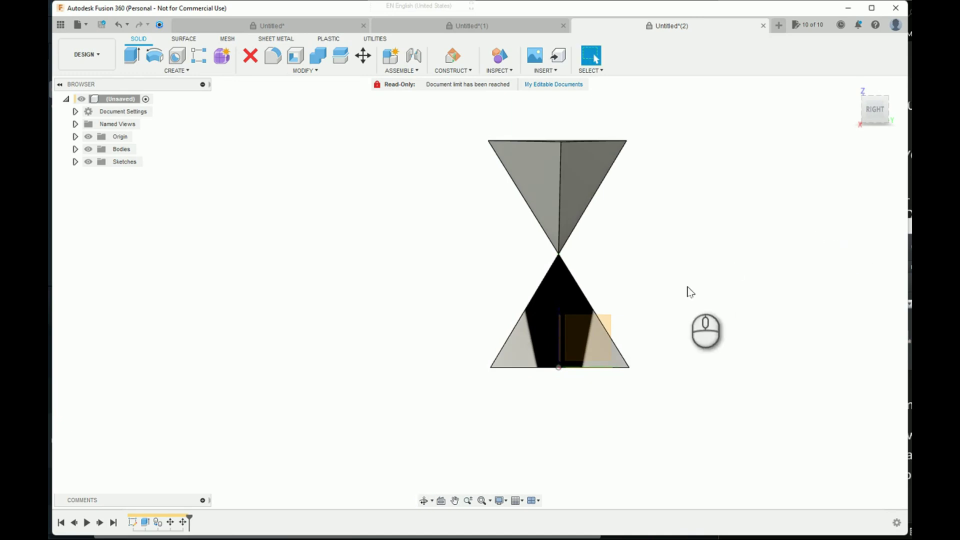
click(608, 322)
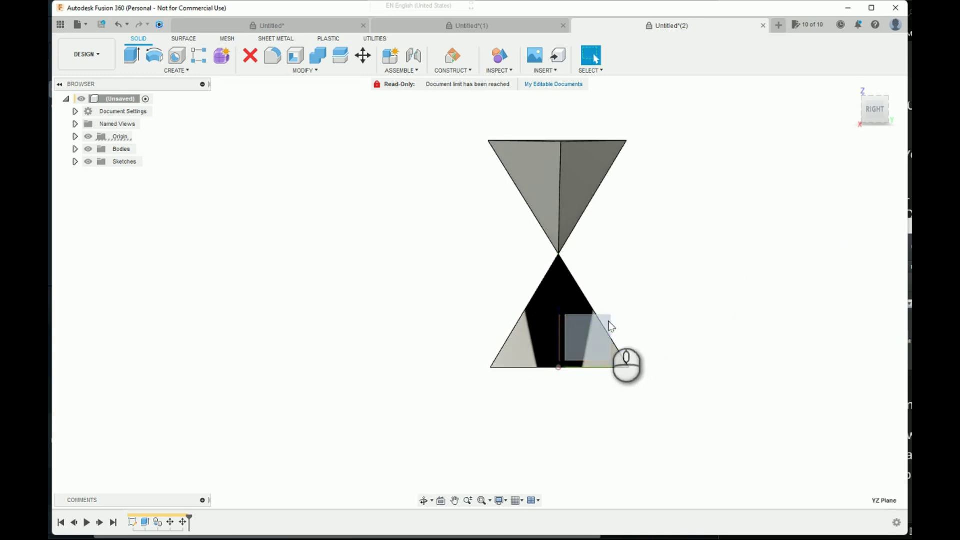
right_click(609, 321)
click(626, 377)
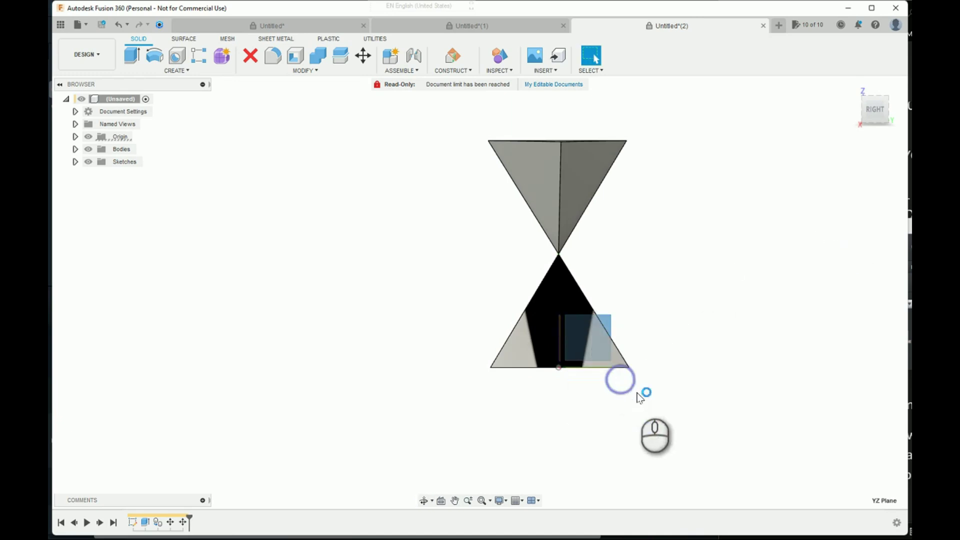
key(l)
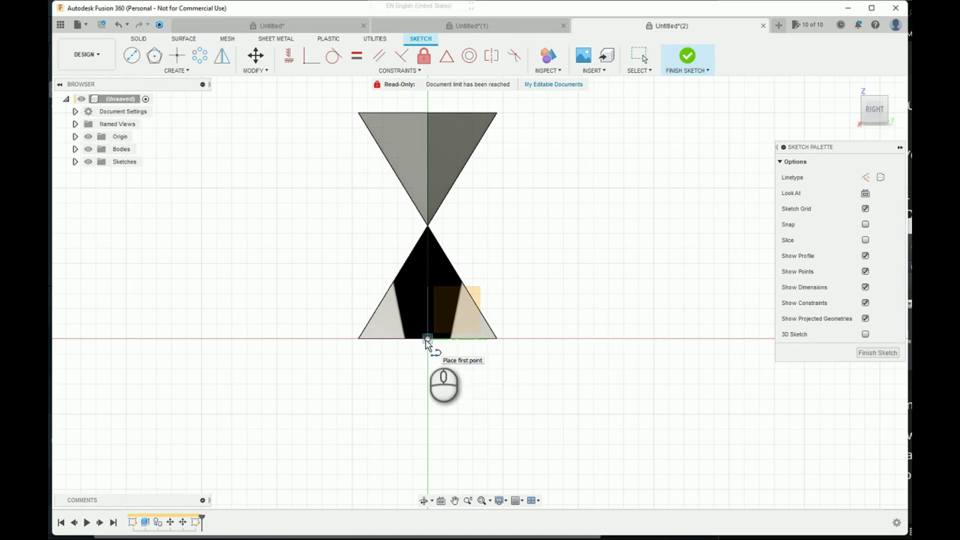
Draw a vertical line from the origin up to the top pyramid's upper edge.
click(427, 339)
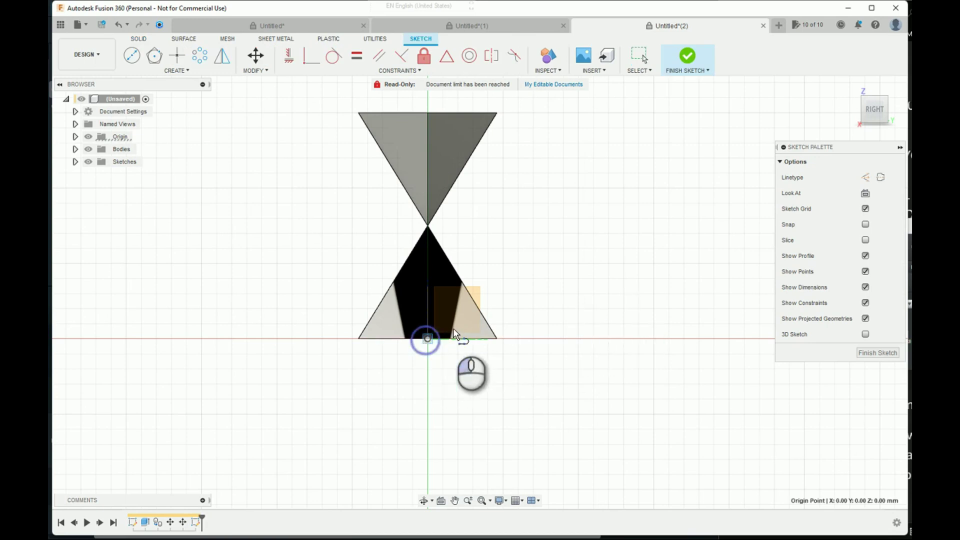
click(428, 112)
right_click(550, 118)
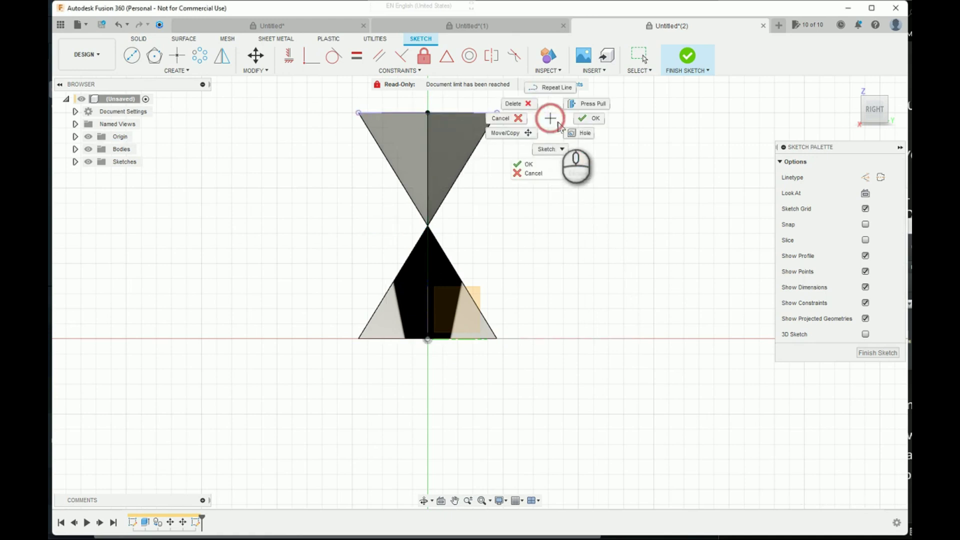
click(589, 118)
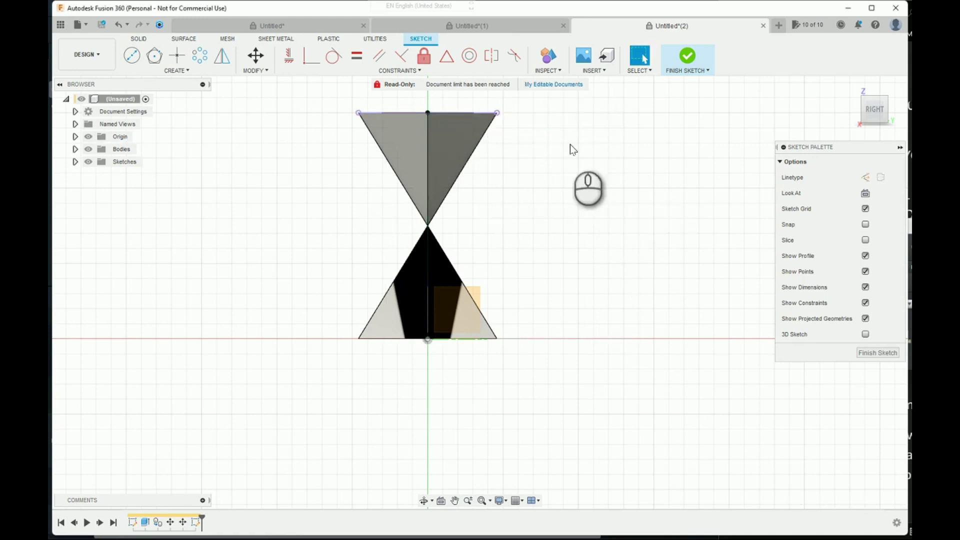
Add a driven 75.024 mm length dimension to the line and finish the sketch.
click(428, 181)
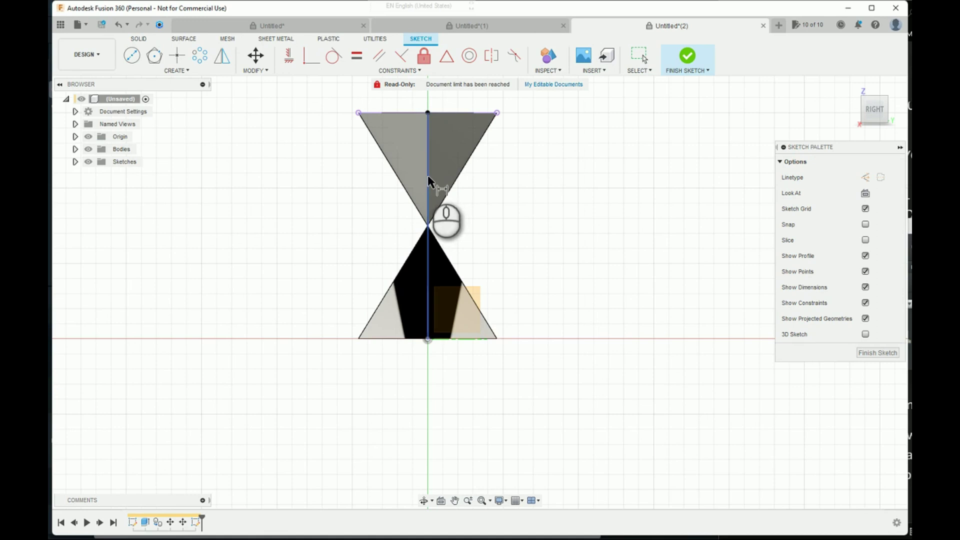
click(566, 186)
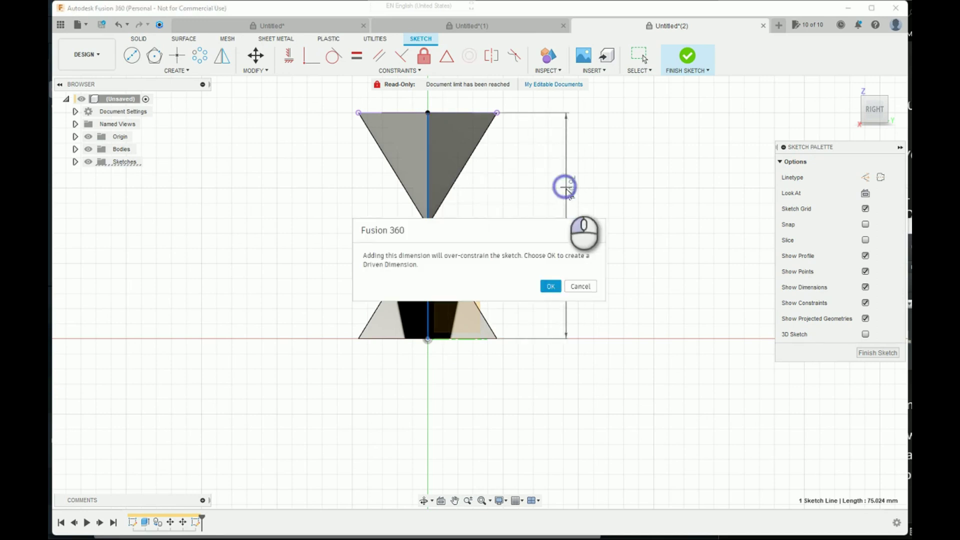
click(551, 286)
middle_drag(643, 155, 658, 183)
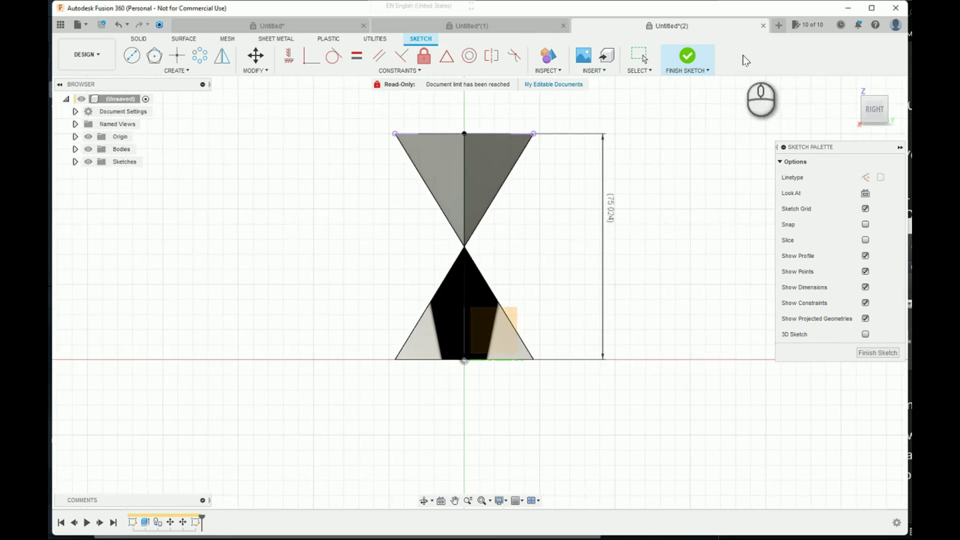
click(701, 74)
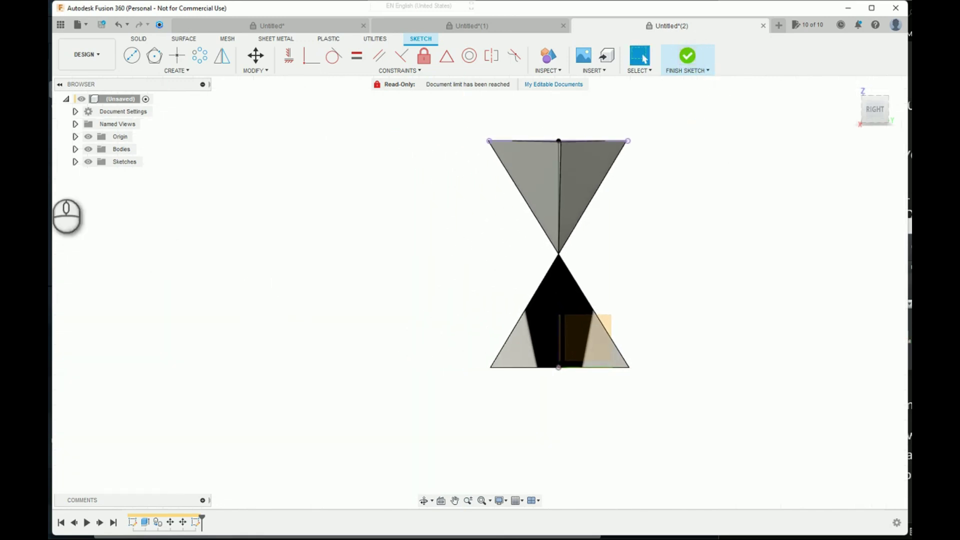
Show the dimensions of Sketch2 from the browser's Sketches folder.
click(75, 161)
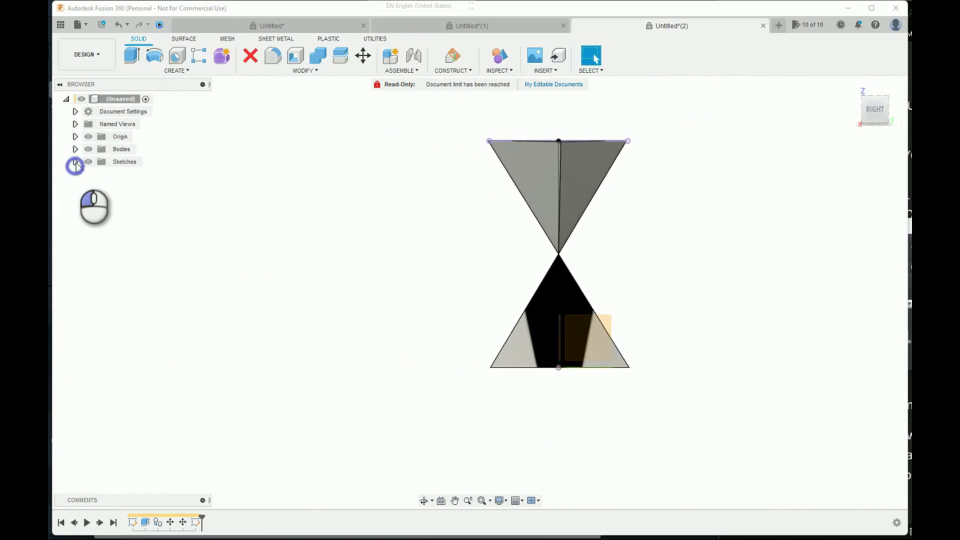
click(118, 186)
right_click(119, 187)
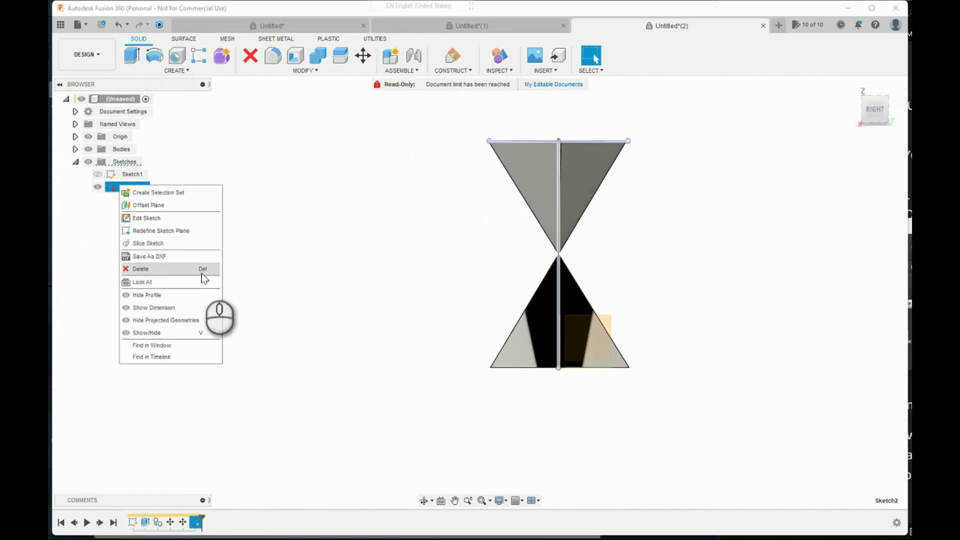
click(187, 304)
Pan the model into view, then switch to the Calculator.
mouse_move(711, 181)
middle_down()
mouse_move(711, 195)
mouse_move(730, 201)
mouse_move(699, 199)
middle_up()
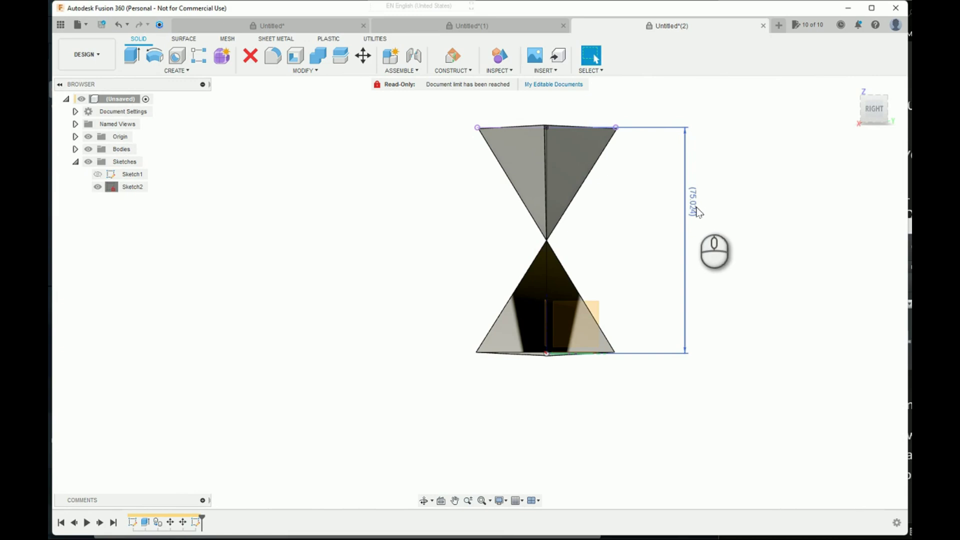
middle_drag(715, 177, 733, 177)
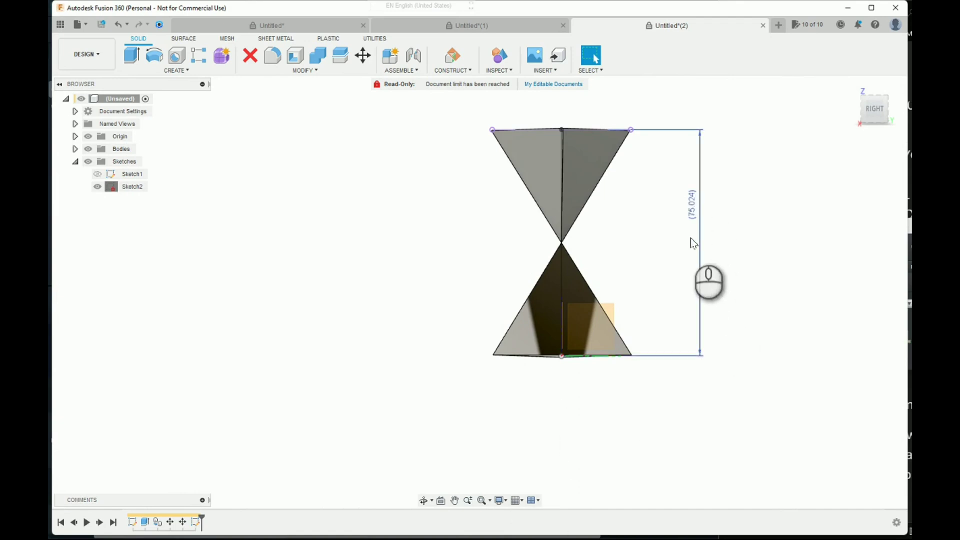
click(604, 495)
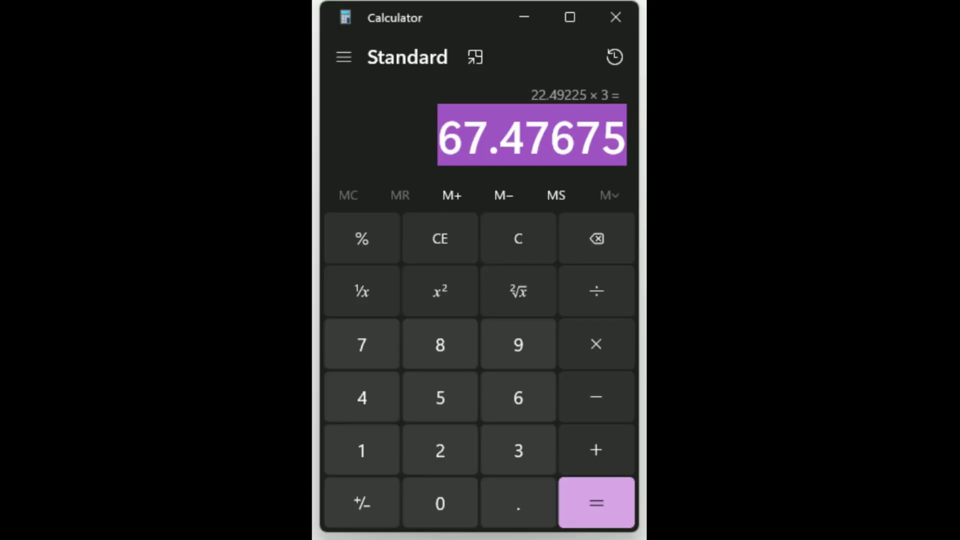
Calculate 75.024 ÷ 4 = 18.756 in the Calculator.
click(380, 359)
click(421, 392)
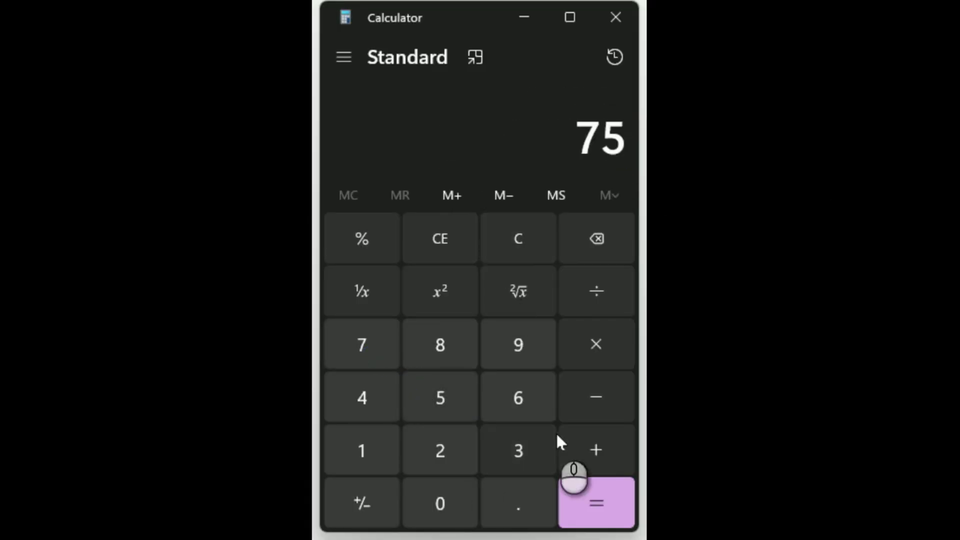
click(440, 495)
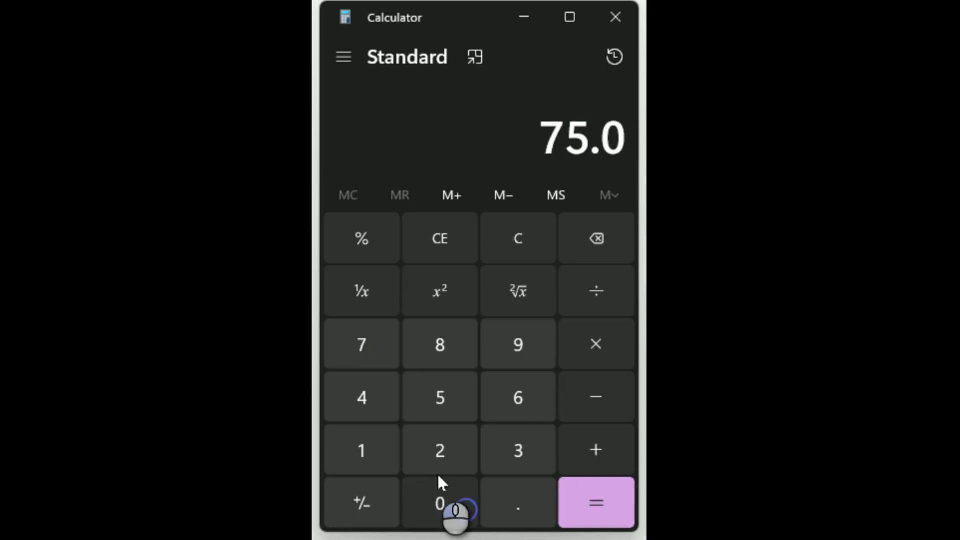
click(435, 454)
click(366, 409)
click(620, 293)
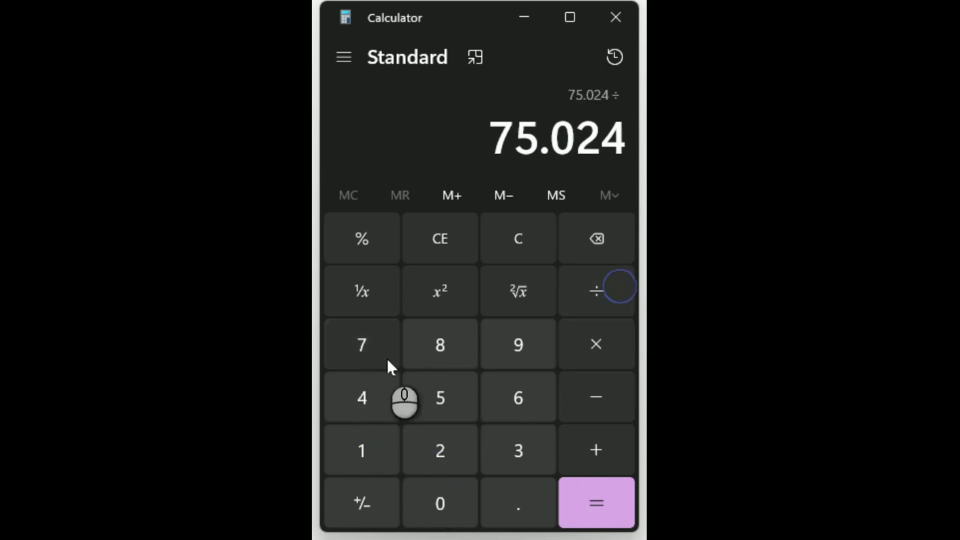
click(368, 386)
click(593, 500)
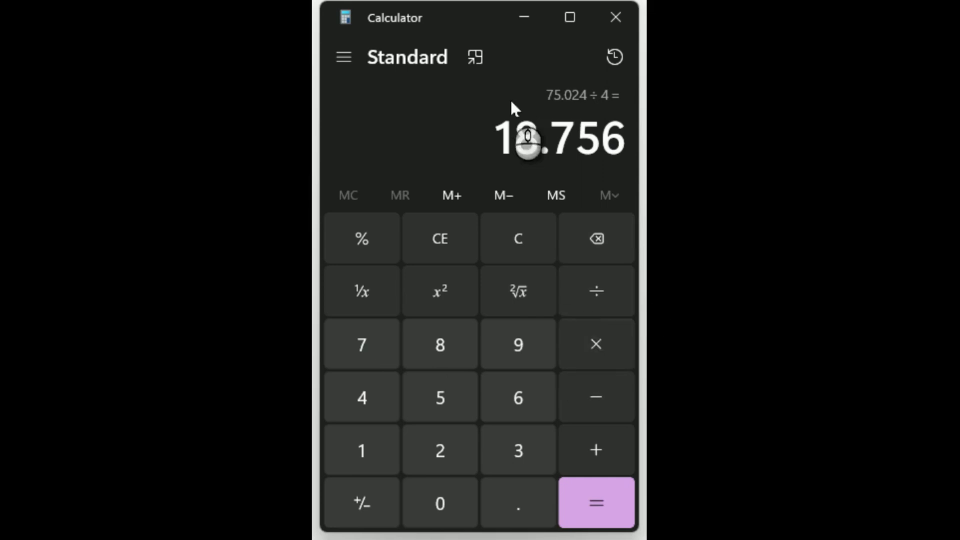
Multiply 18.756 by 3 to get 56.268 and copy the result.
click(592, 345)
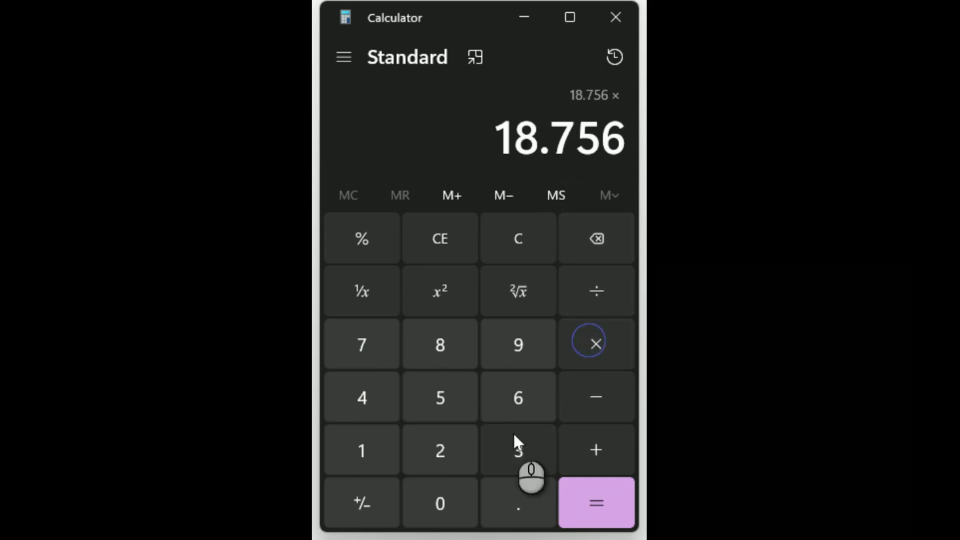
click(516, 449)
click(611, 504)
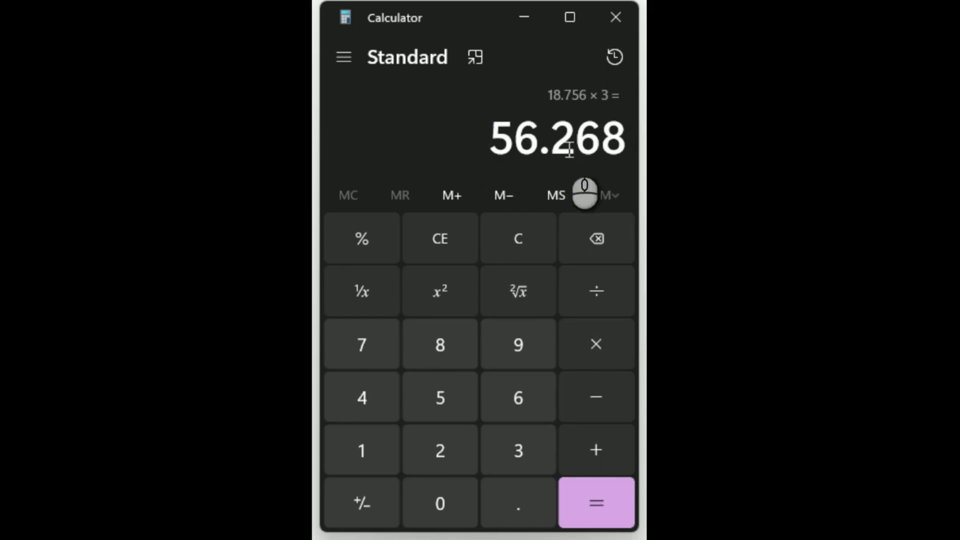
click(621, 135)
right_click(548, 135)
click(599, 149)
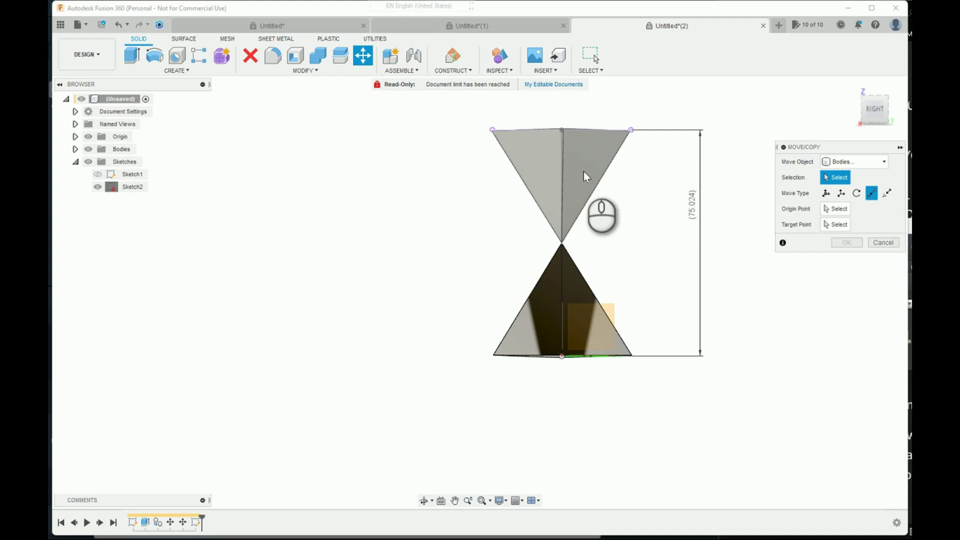
Translate the upper tetrahedron -56.268 mm along Z into the lower one.
click(584, 172)
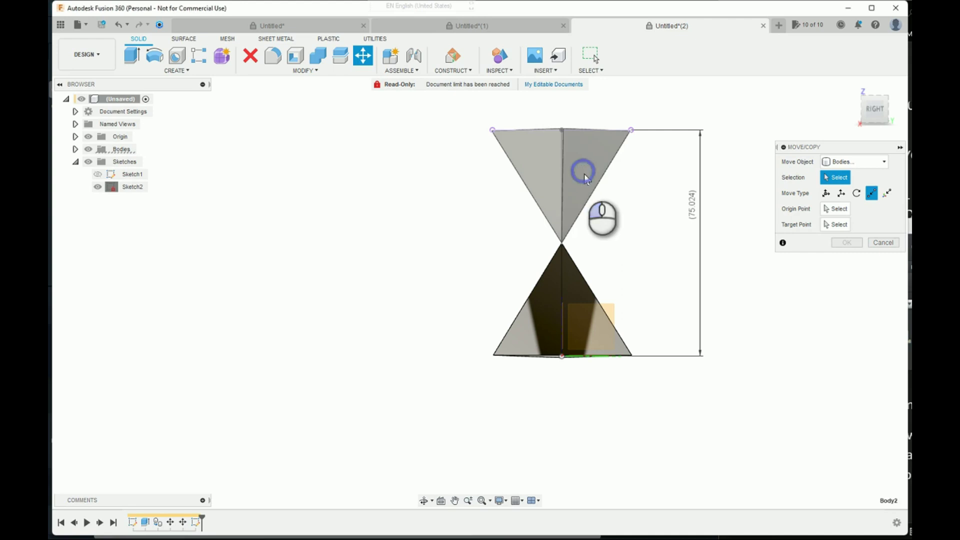
click(840, 193)
middle_drag(751, 167, 758, 163)
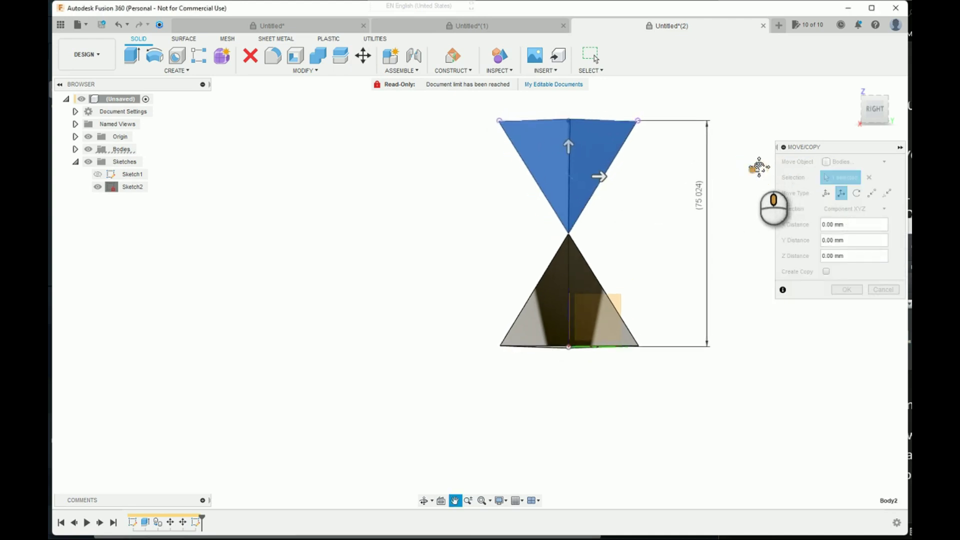
click(570, 161)
drag(569, 160, 613, 196)
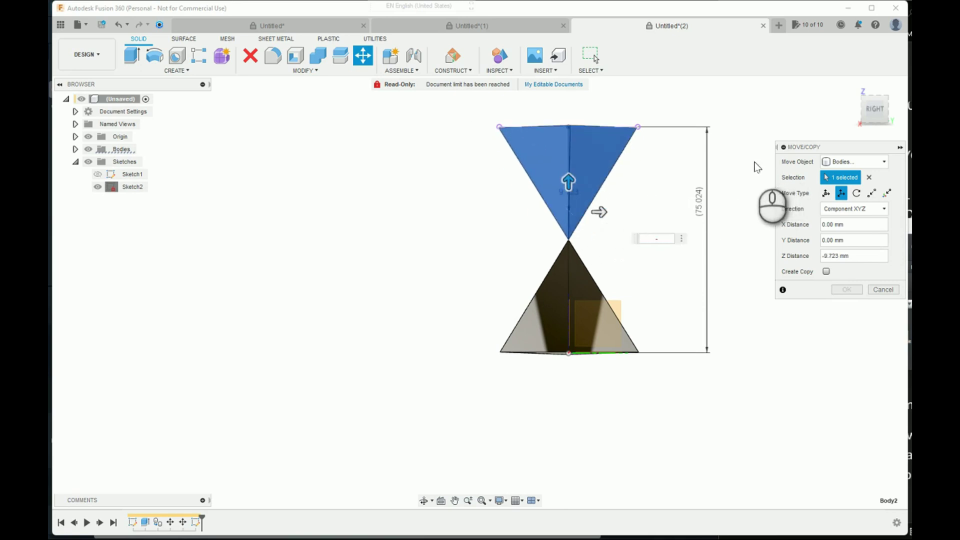
text(56.268)
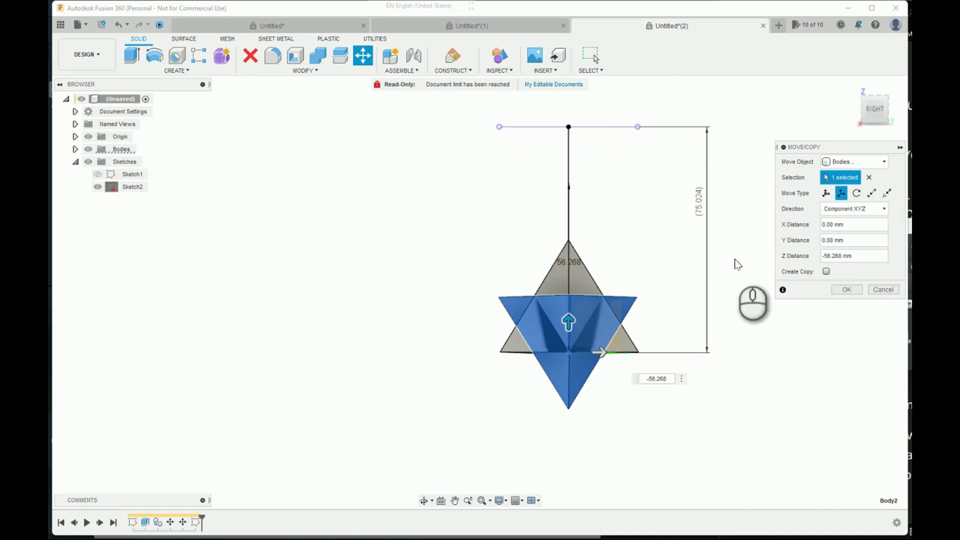
mouse_move(719, 277)
shift+middle_down()
mouse_move(734, 285)
mouse_move(755, 273)
shift+middle_up()
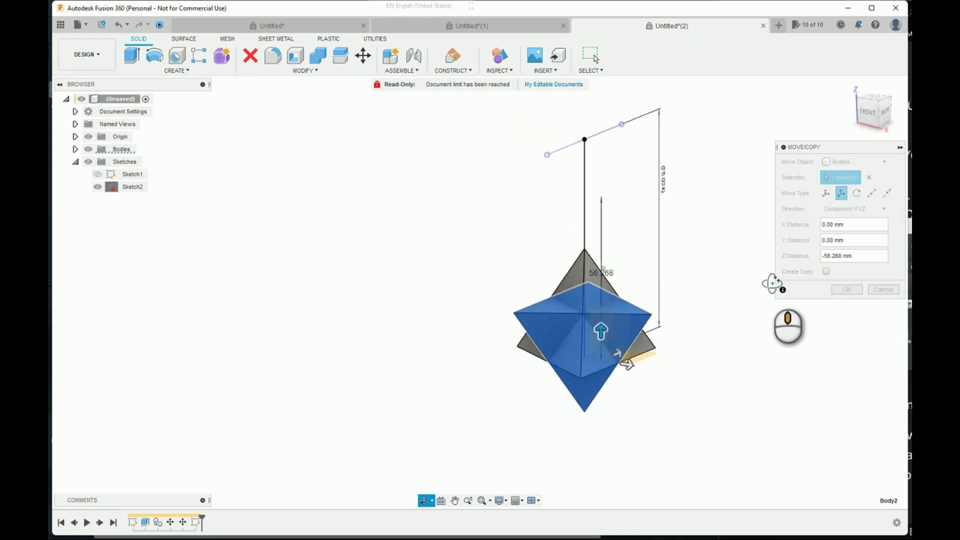
mouse_move(755, 273)
shift+middle_down()
mouse_move(773, 274)
mouse_move(777, 291)
shift+middle_up()
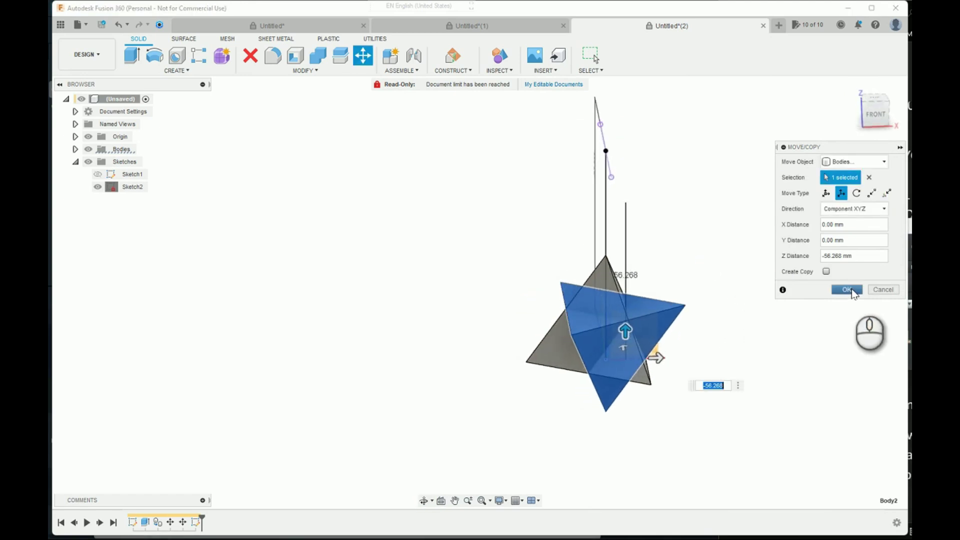
click(851, 292)
mouse_move(785, 294)
shift+middle_down()
mouse_move(658, 313)
mouse_move(735, 300)
shift+middle_up()
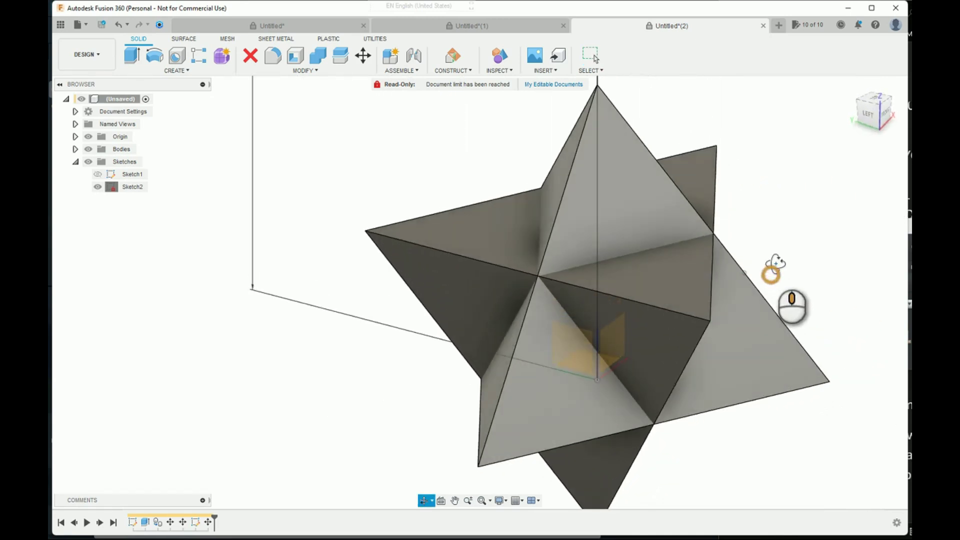
mouse_move(735, 300)
shift+middle_down()
mouse_move(774, 246)
mouse_move(725, 256)
shift+middle_up()
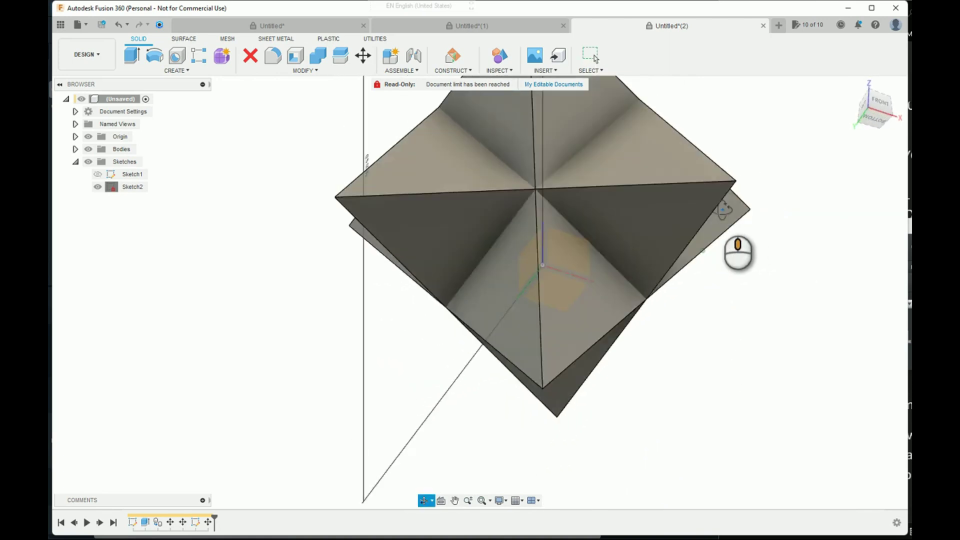
shift+middle_drag(726, 255, 675, 268)
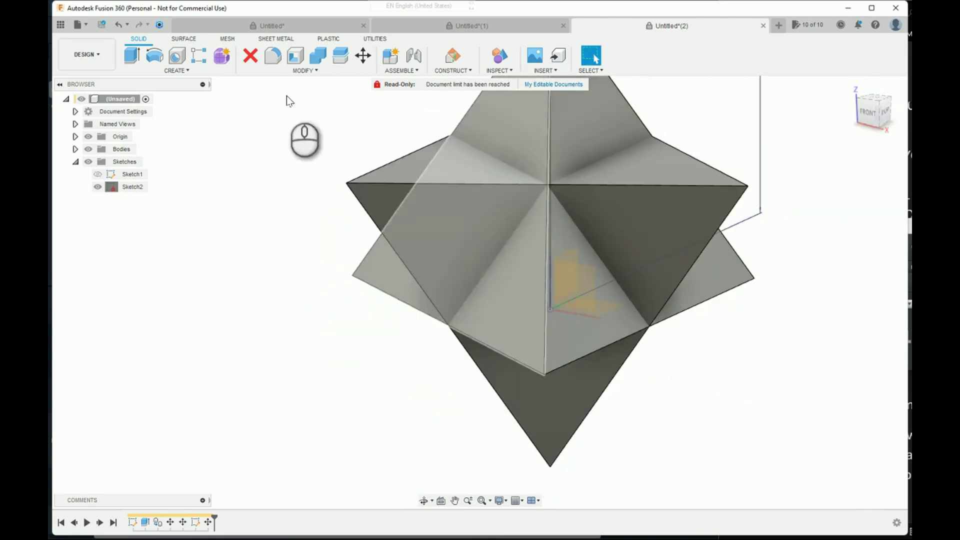